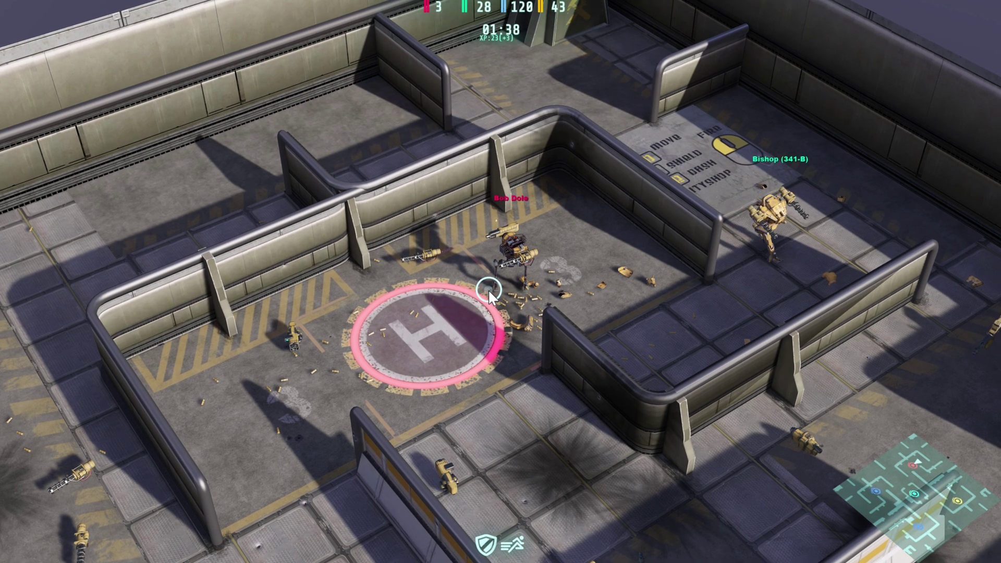
Pause the running FPS game with Esc and move to the next browser tab
{"action": "key", "text": "Escape"}
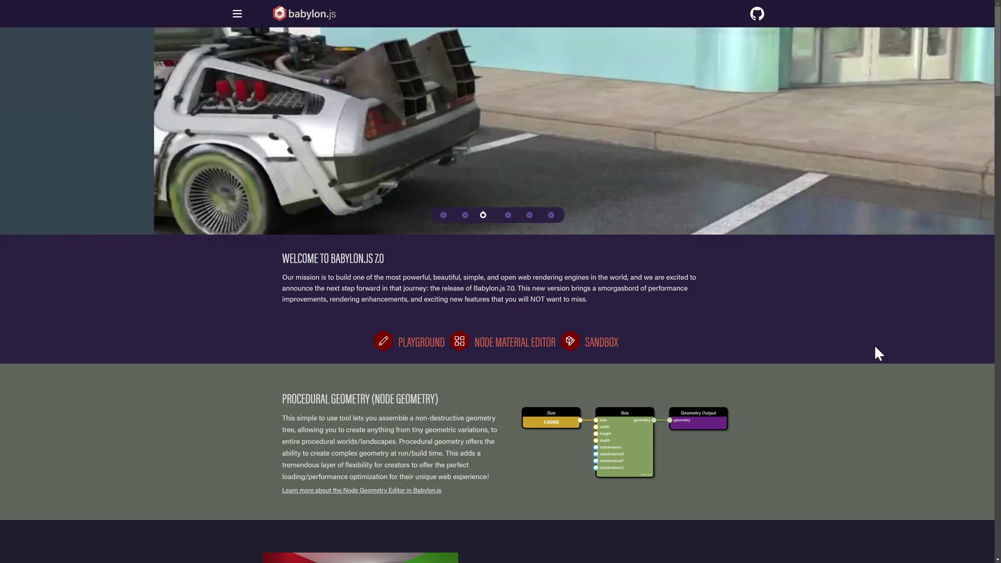
{"action": "key", "text": "ctrl+Tab"}
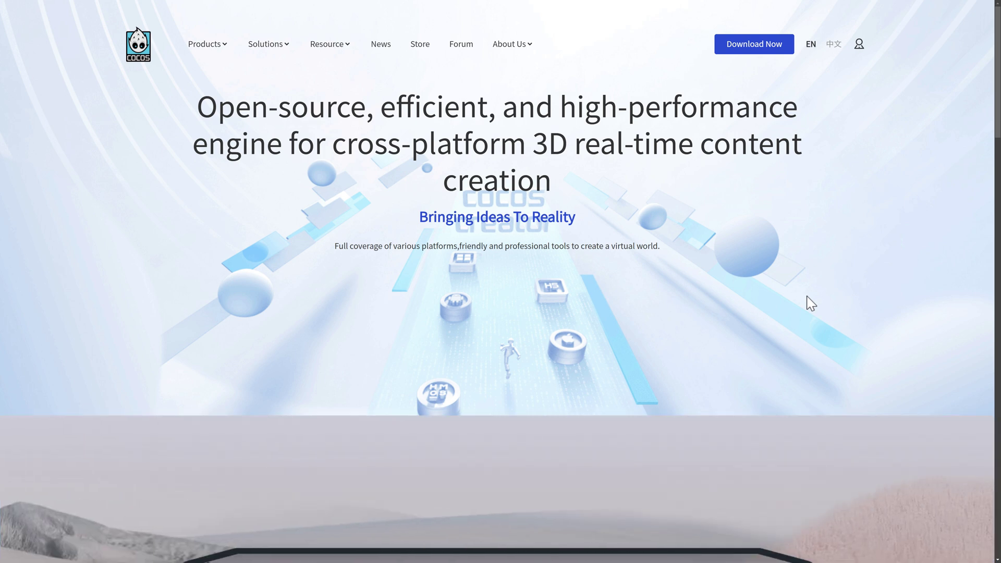
Scroll the Cocos homepage down toward the footer, then jump back to the top
{"action": "scroll", "coordinate": [678, 317], "scroll_direction": "down", "scroll_amount": 15}
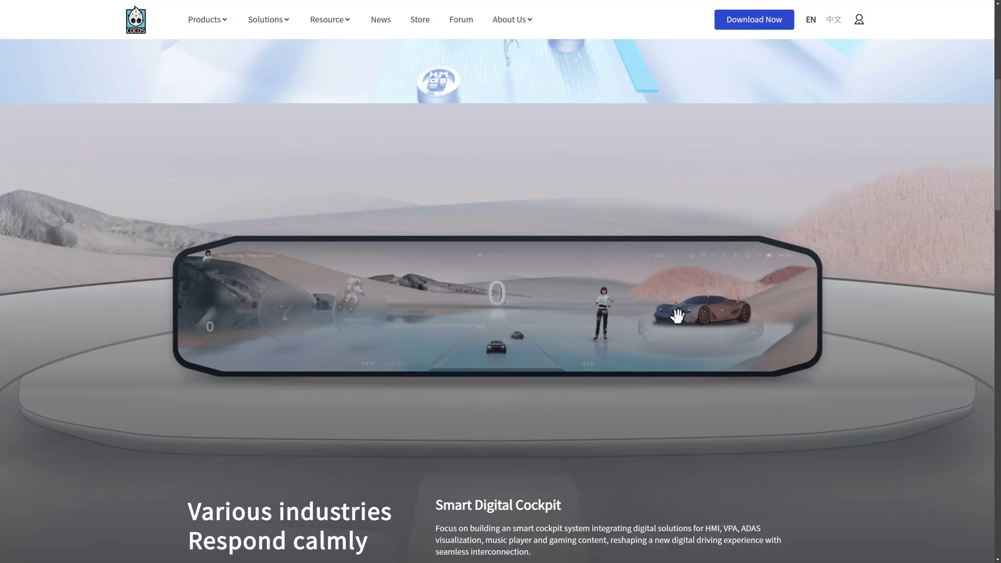
{"action": "scroll", "coordinate": [677, 316], "scroll_direction": "down", "scroll_amount": 15}
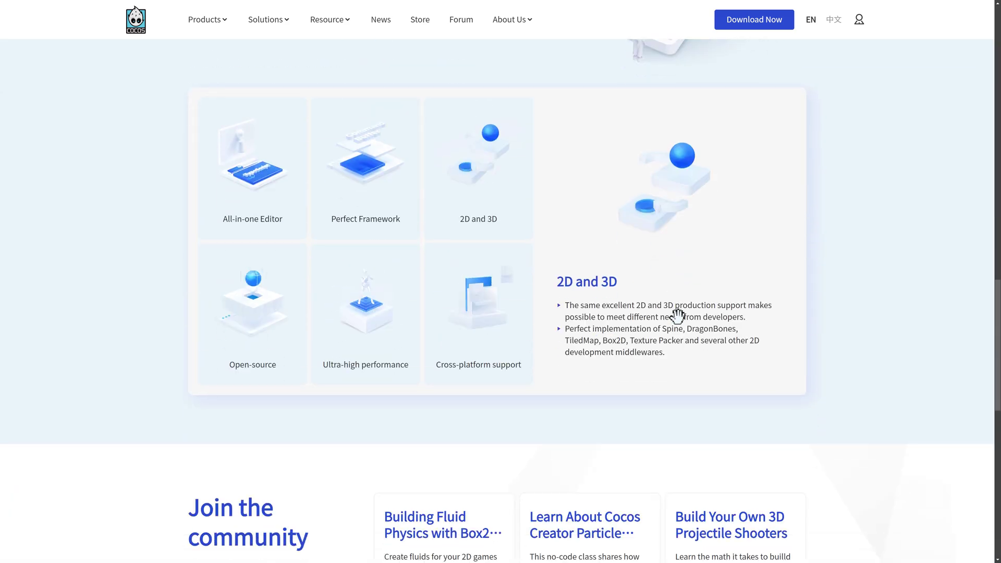
{"action": "scroll", "coordinate": [678, 318], "scroll_direction": "down", "scroll_amount": 5}
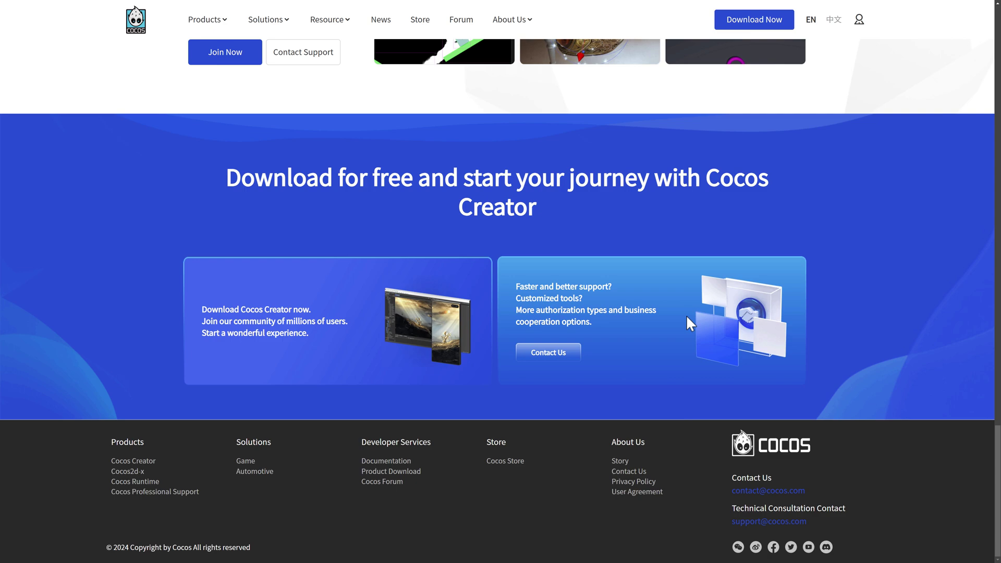
{"action": "key", "text": "Home"}
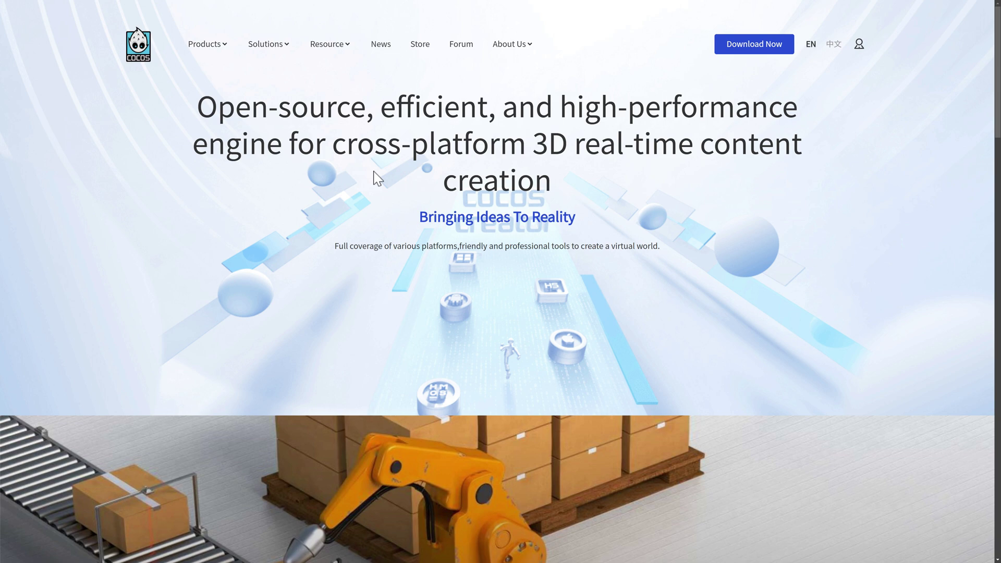
Scroll down to the Various industries section, then switch to the PlayCanvas homepage tab
{"action": "mouse_move", "coordinate": [328, 44]}
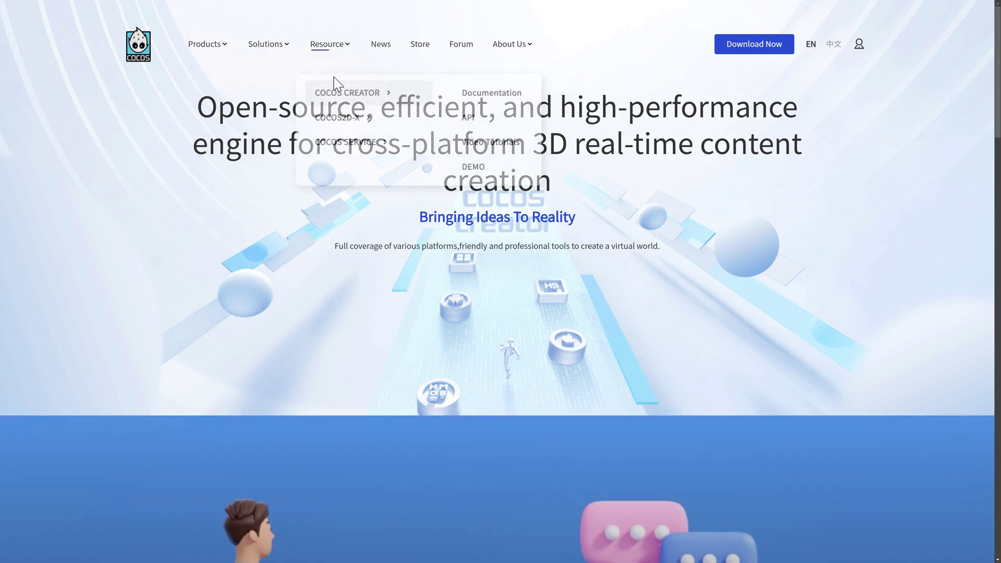
{"action": "scroll", "coordinate": [333, 78], "scroll_direction": "down", "scroll_amount": 6}
{"action": "scroll", "coordinate": [336, 83], "scroll_direction": "down", "scroll_amount": 2}
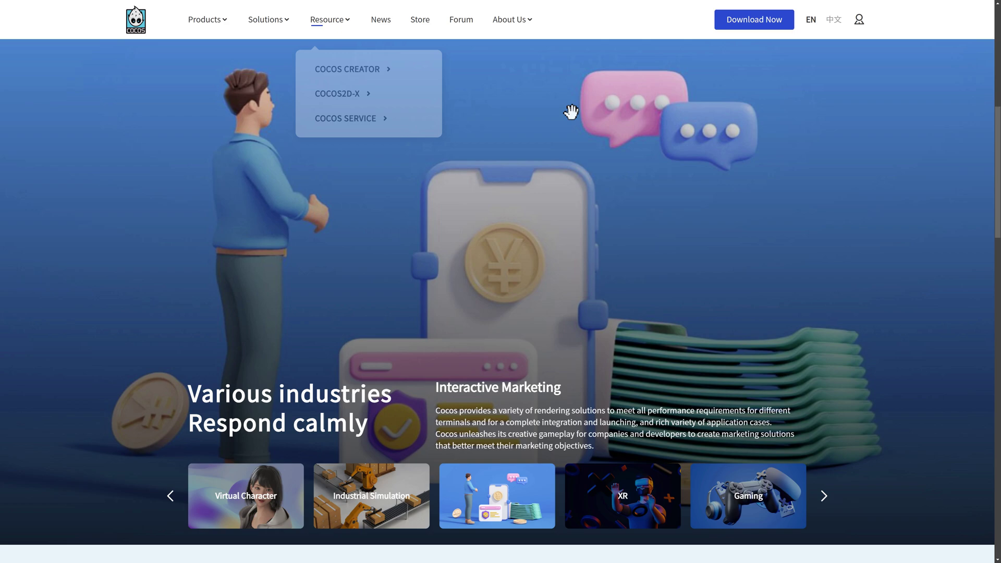
{"action": "key", "text": "ctrl+Tab"}
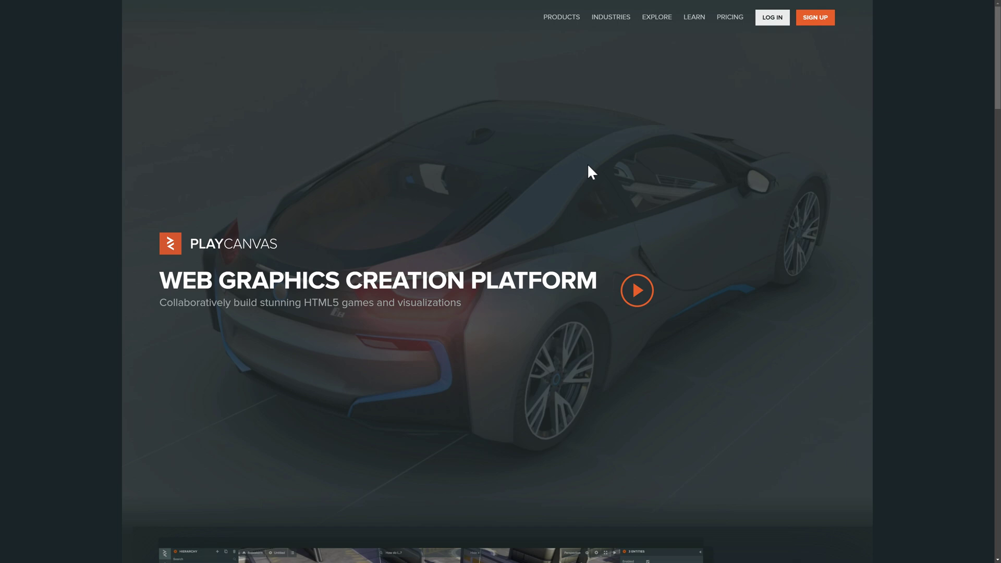
Scroll the PlayCanvas homepage past the editor screenshot and feature cards to Featured Projects
{"action": "scroll", "coordinate": [594, 245], "scroll_direction": "down", "scroll_amount": 5}
{"action": "scroll", "coordinate": [591, 236], "scroll_direction": "down", "scroll_amount": 2}
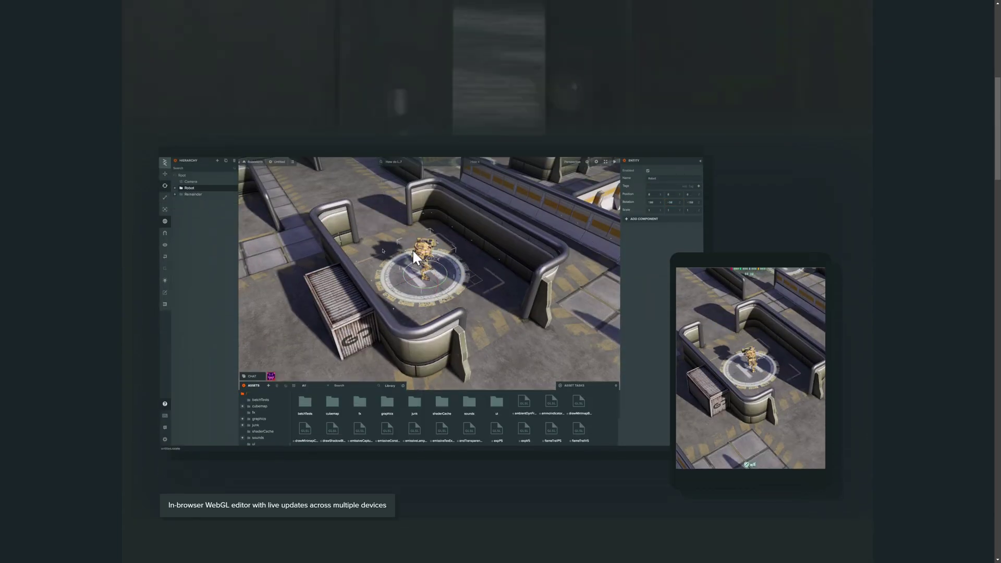
{"action": "scroll", "coordinate": [462, 283], "scroll_direction": "down", "scroll_amount": 1}
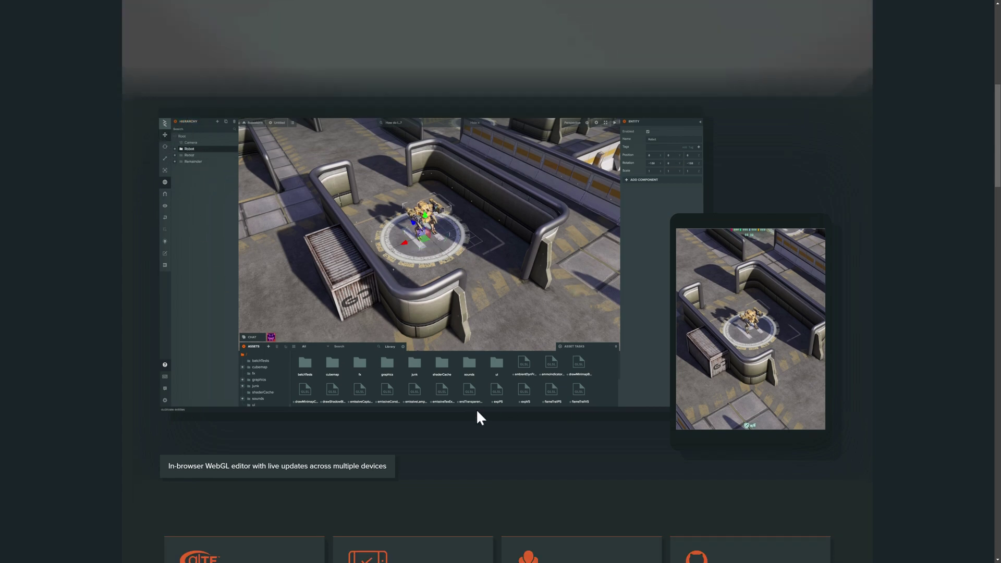
{"action": "scroll", "coordinate": [607, 469], "scroll_direction": "down", "scroll_amount": 2}
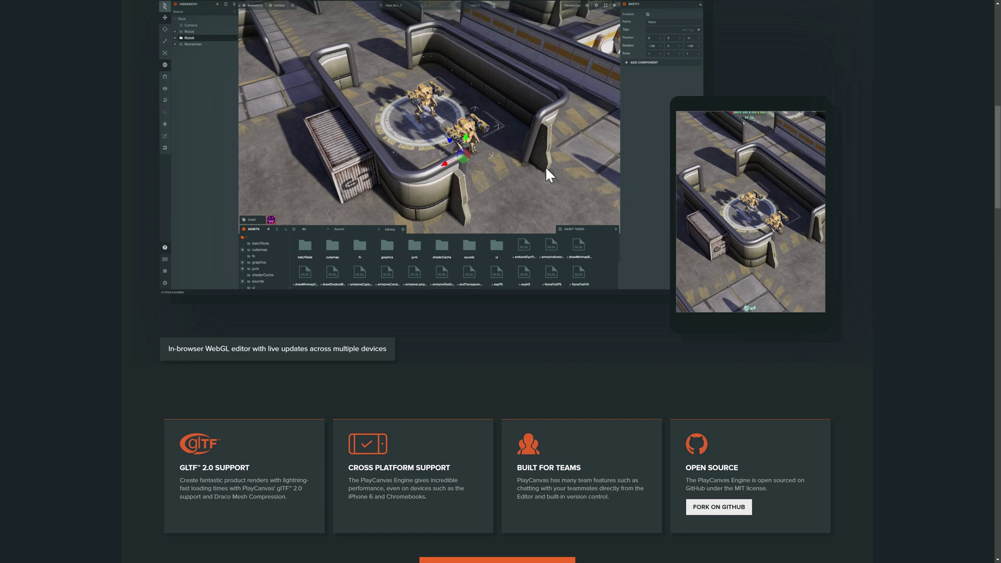
{"action": "scroll", "coordinate": [655, 230], "scroll_direction": "down", "scroll_amount": 7}
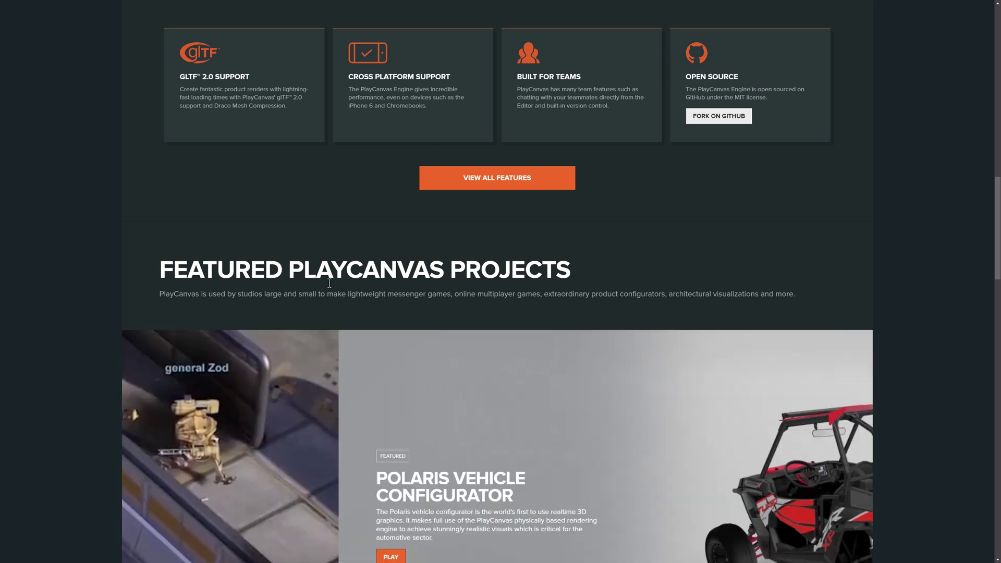
{"action": "scroll", "coordinate": [335, 283], "scroll_direction": "down", "scroll_amount": 7}
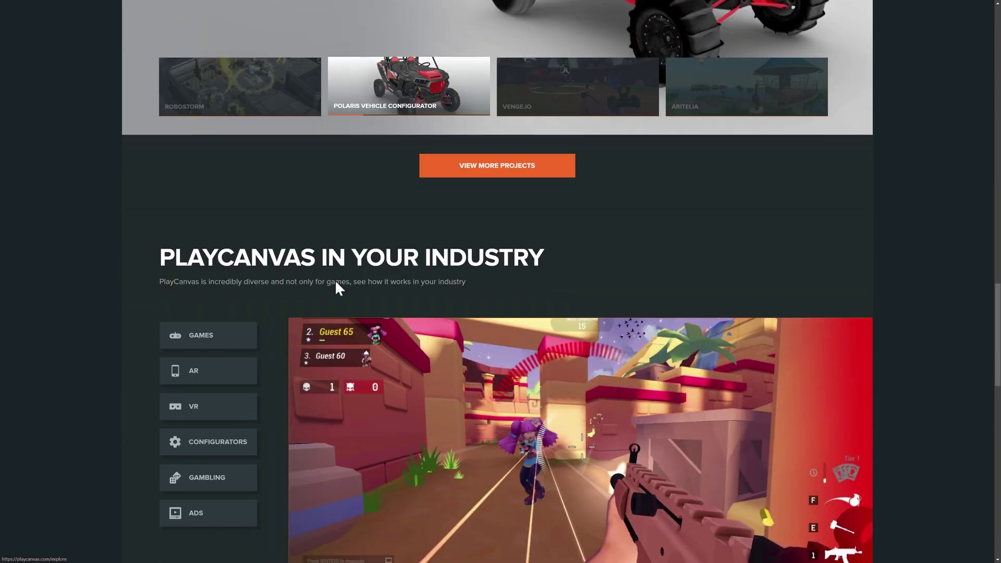
{"action": "scroll", "coordinate": [337, 288], "scroll_direction": "up", "scroll_amount": 2}
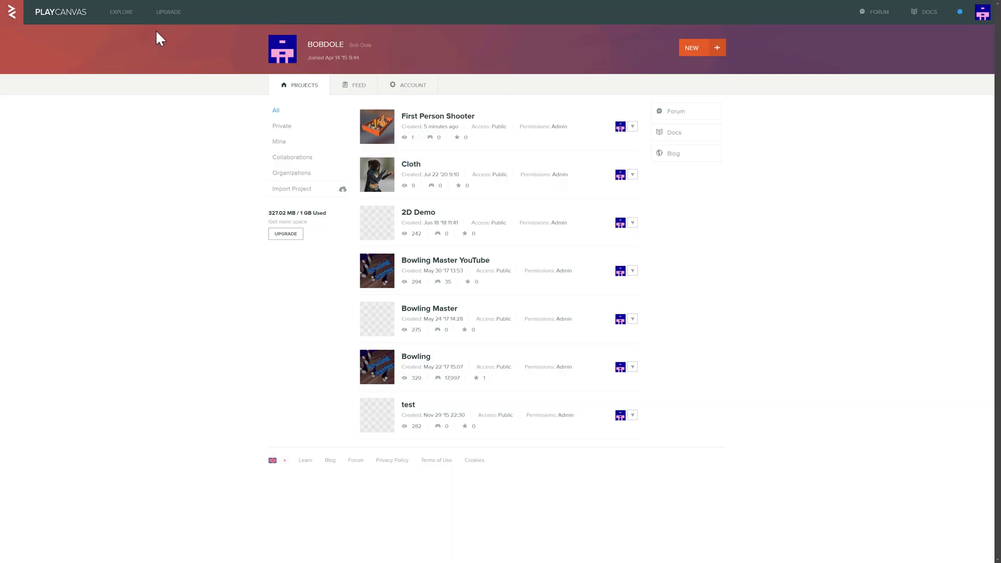
Bring up the new-project templates from the dashboard's NEW button
{"action": "left_click", "coordinate": [690, 51]}
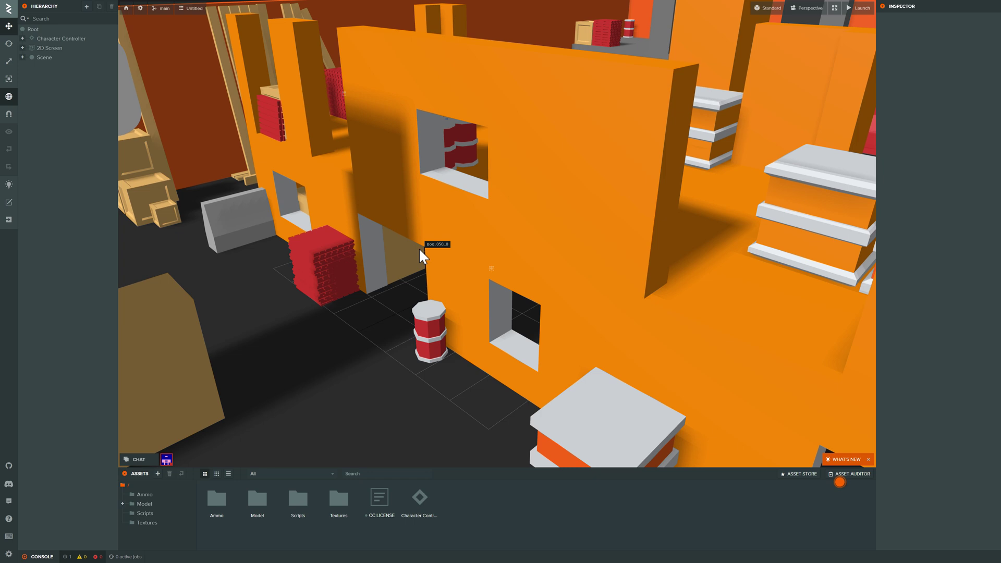
{"action": "left_click", "coordinate": [437, 328]}
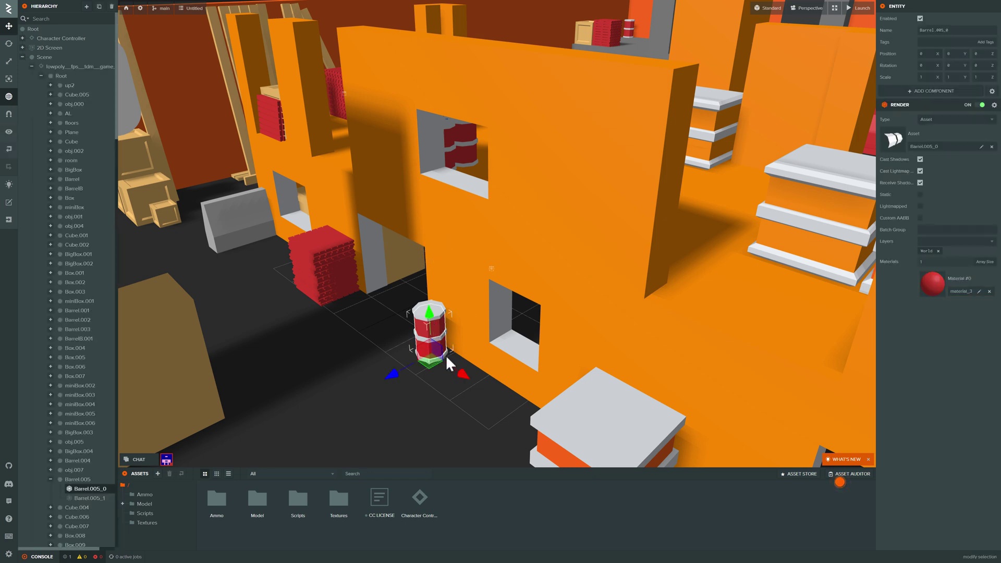
{"action": "left_click_drag", "start_coordinate": [462, 374], "coordinate": [434, 356]}
{"action": "key", "text": "ctrl+z"}
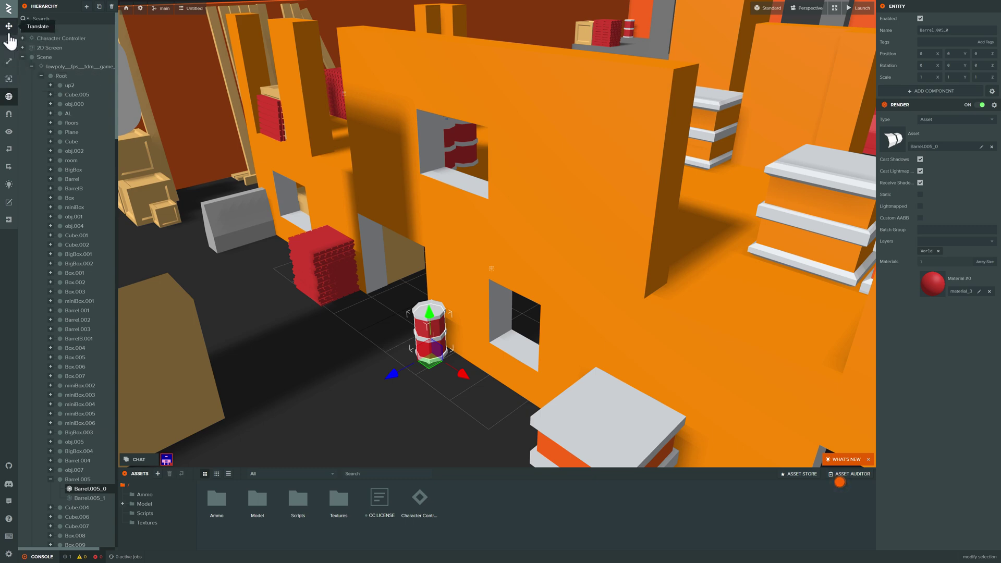
{"action": "left_click", "coordinate": [165, 9]}
{"action": "left_click", "coordinate": [700, 171]}
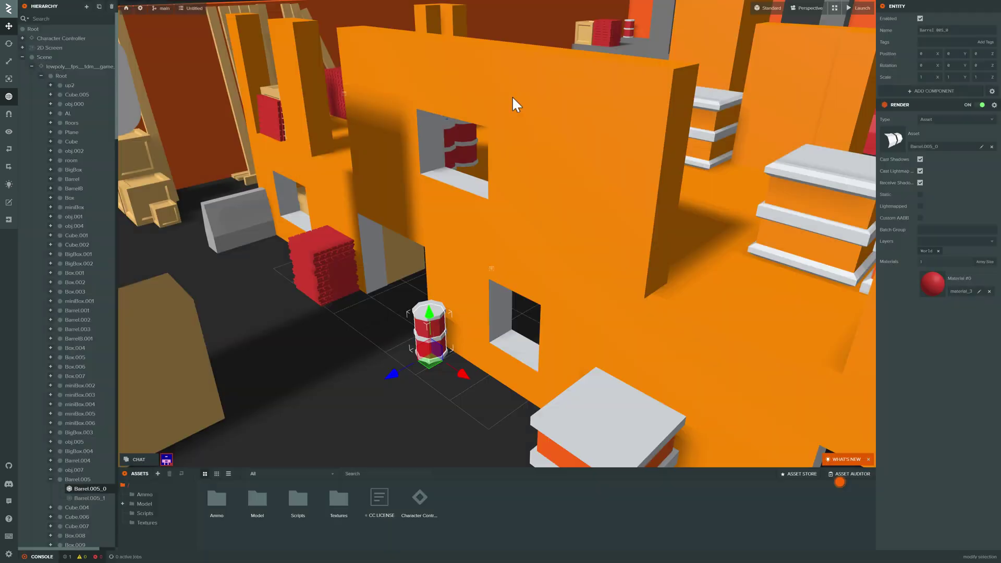
{"action": "left_click", "coordinate": [196, 11]}
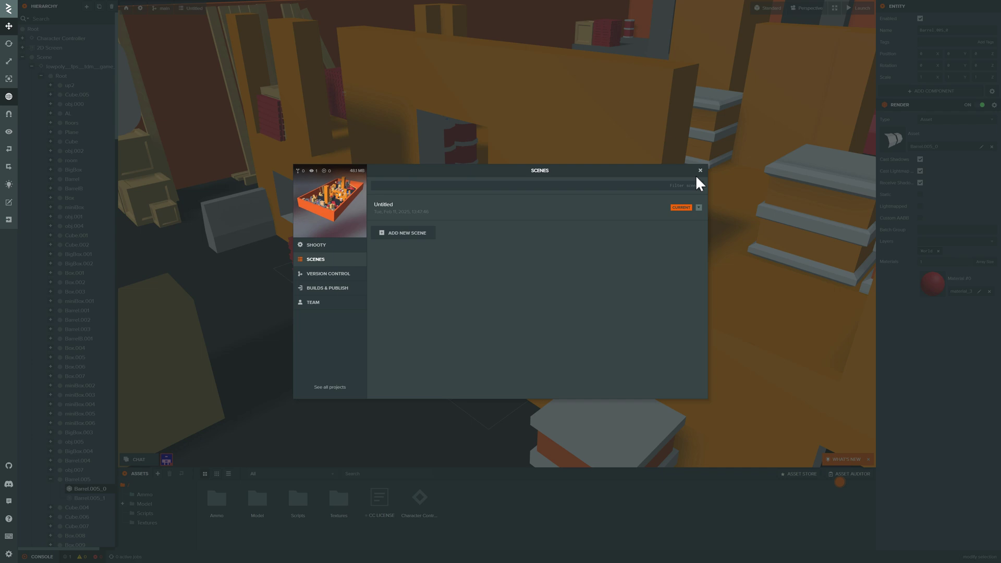
{"action": "left_click", "coordinate": [324, 288]}
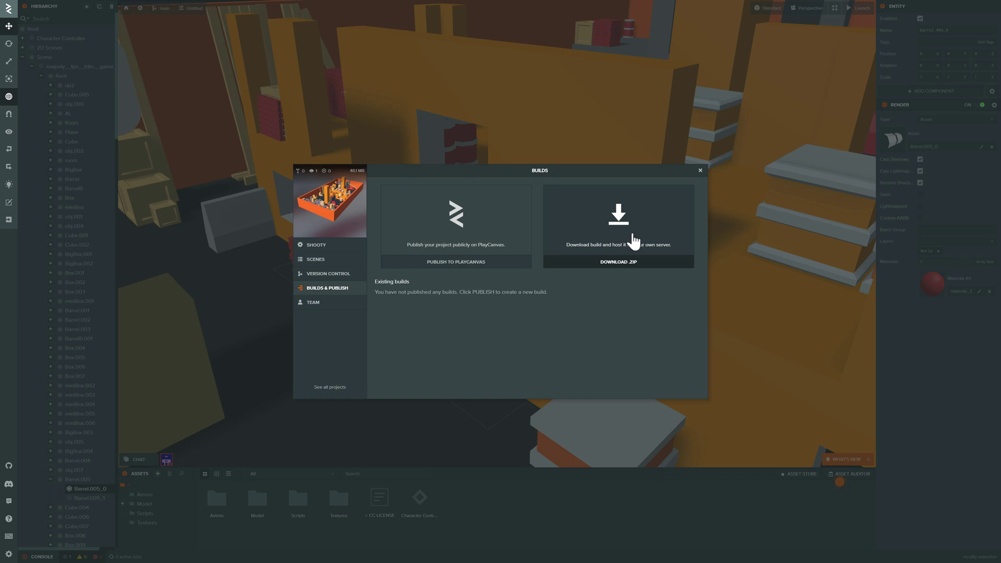
{"action": "left_click", "coordinate": [699, 169]}
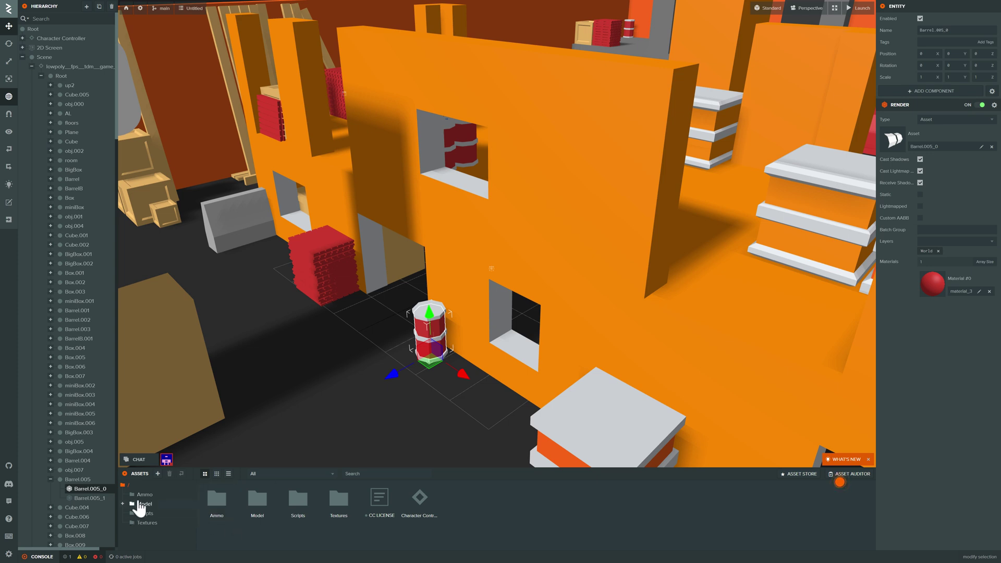
Select the Character Controller template, collapse the level model, and focus the Character Controller entity
{"action": "left_click", "coordinate": [419, 513]}
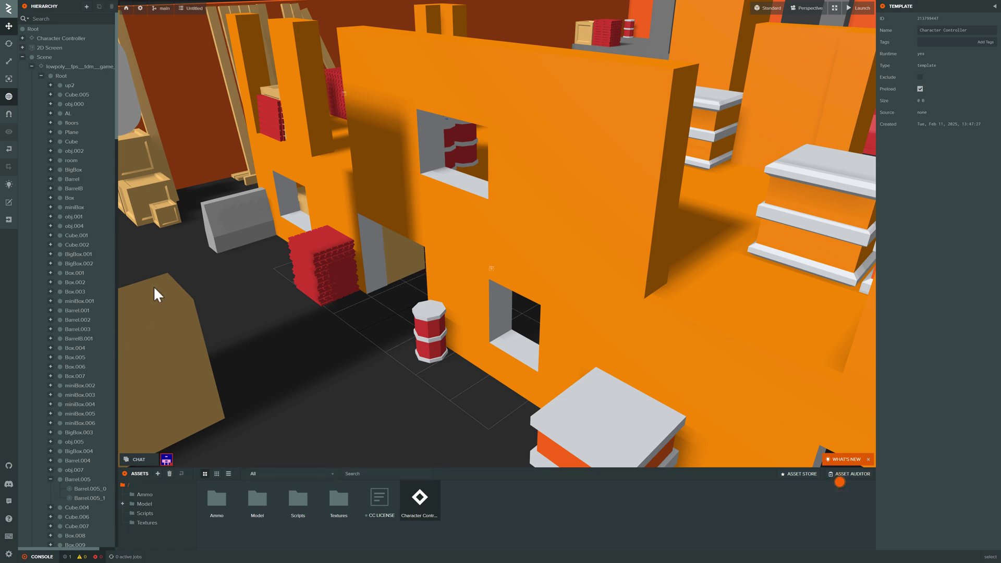
{"action": "left_click", "coordinate": [32, 67]}
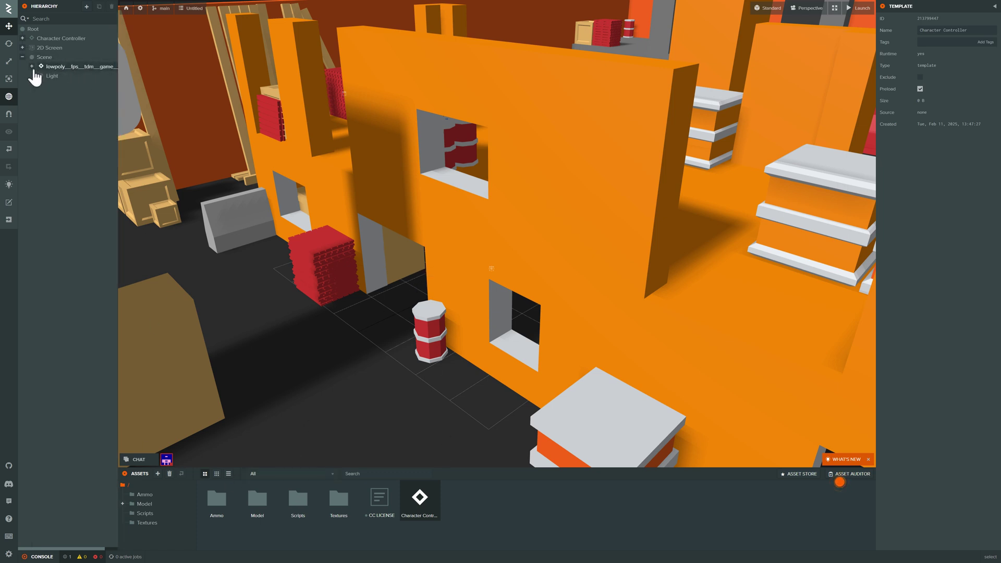
{"action": "left_click", "coordinate": [57, 40]}
{"action": "key", "text": "f"}
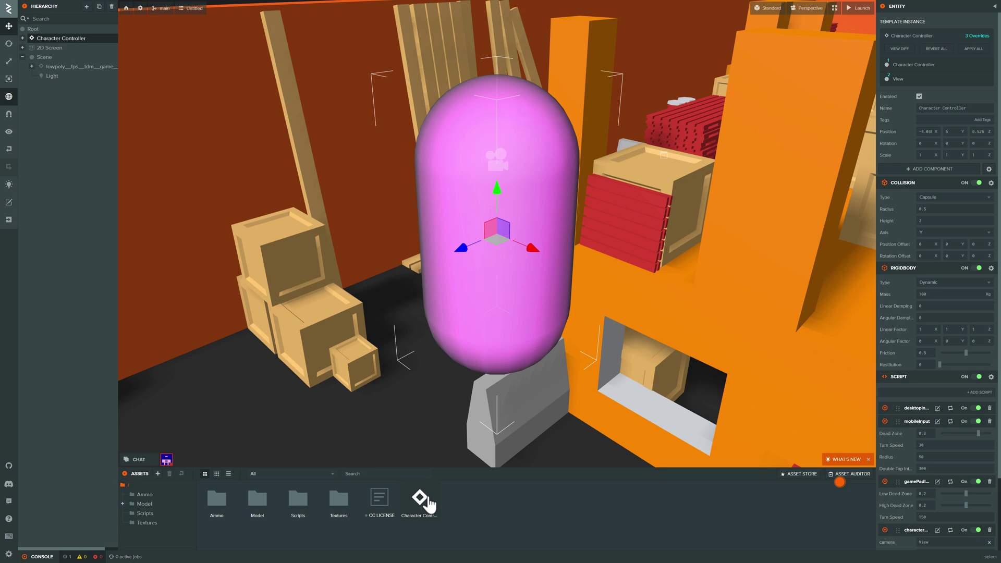
Browse the entity's components and the Add Component list, then inspect the Character Controller template asset
{"action": "scroll", "coordinate": [908, 195], "scroll_direction": "down", "scroll_amount": 3}
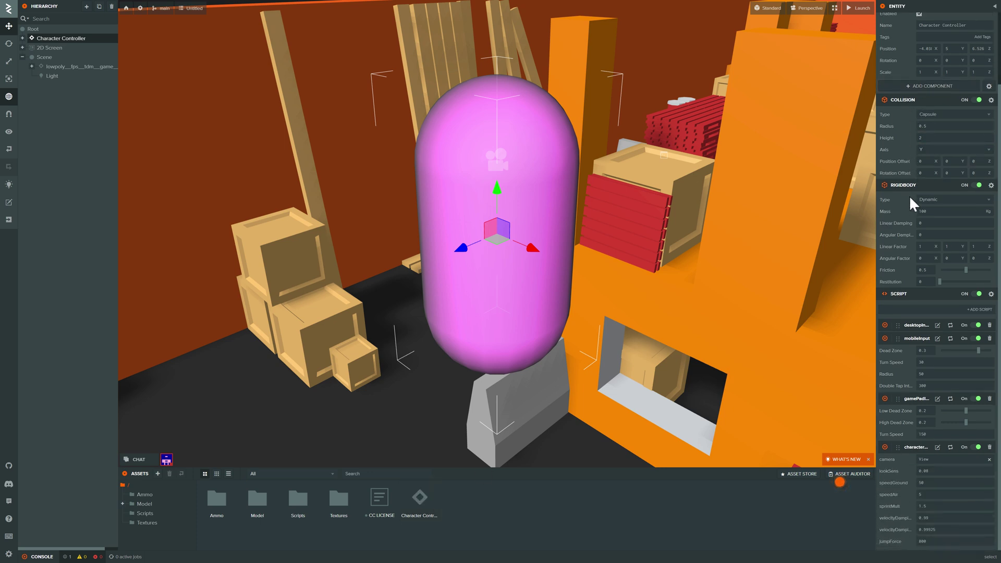
{"action": "scroll", "coordinate": [909, 195], "scroll_direction": "up", "scroll_amount": 3}
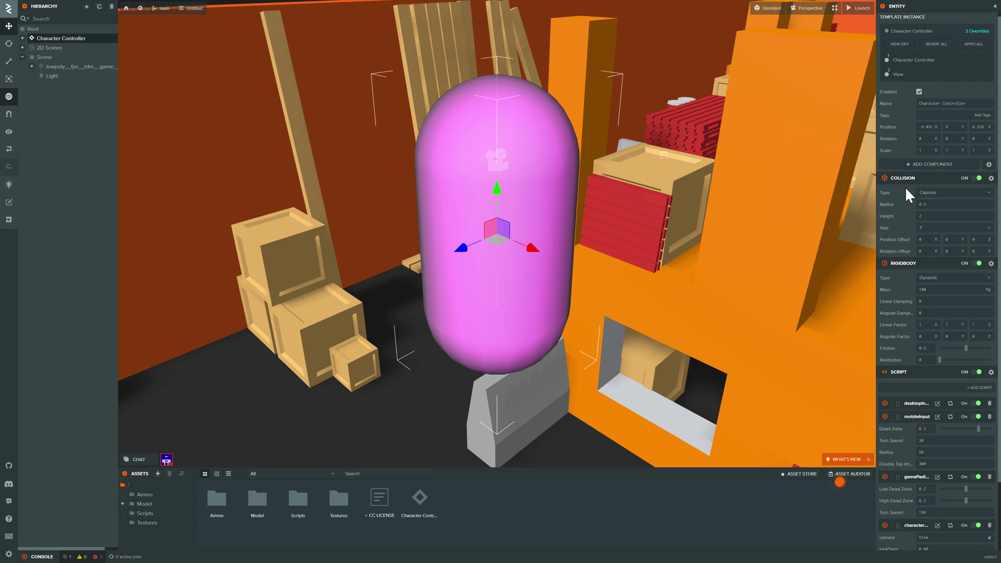
{"action": "scroll", "coordinate": [907, 190], "scroll_direction": "down", "scroll_amount": 2}
{"action": "left_click", "coordinate": [925, 126]}
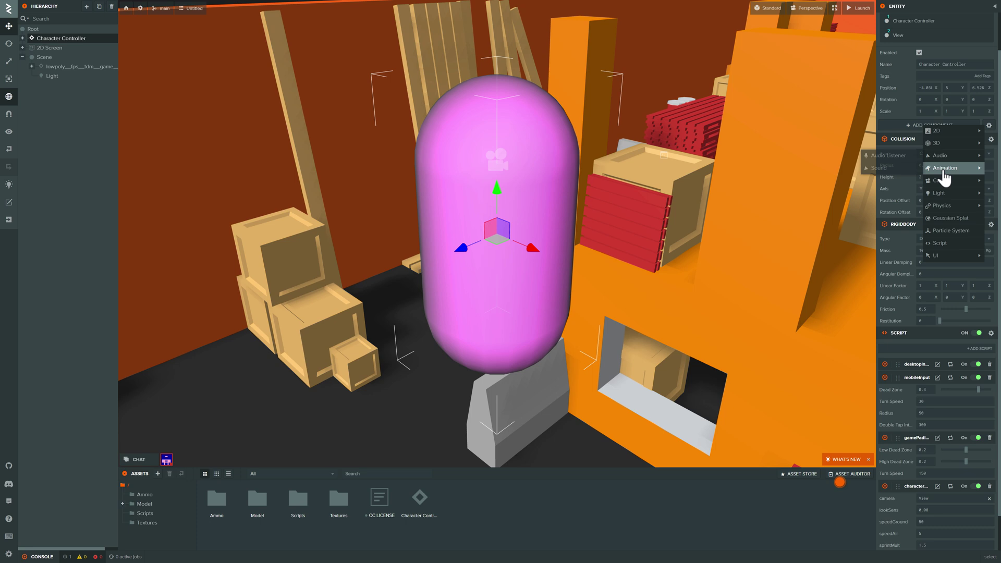
{"action": "left_click", "coordinate": [904, 344]}
{"action": "scroll", "coordinate": [925, 385], "scroll_direction": "down", "scroll_amount": 1}
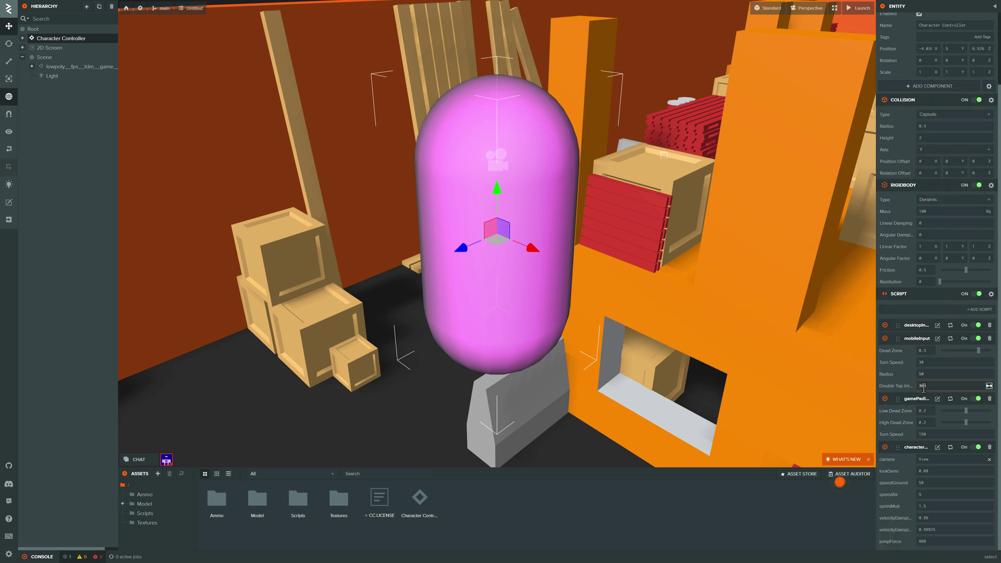
{"action": "left_click", "coordinate": [419, 508]}
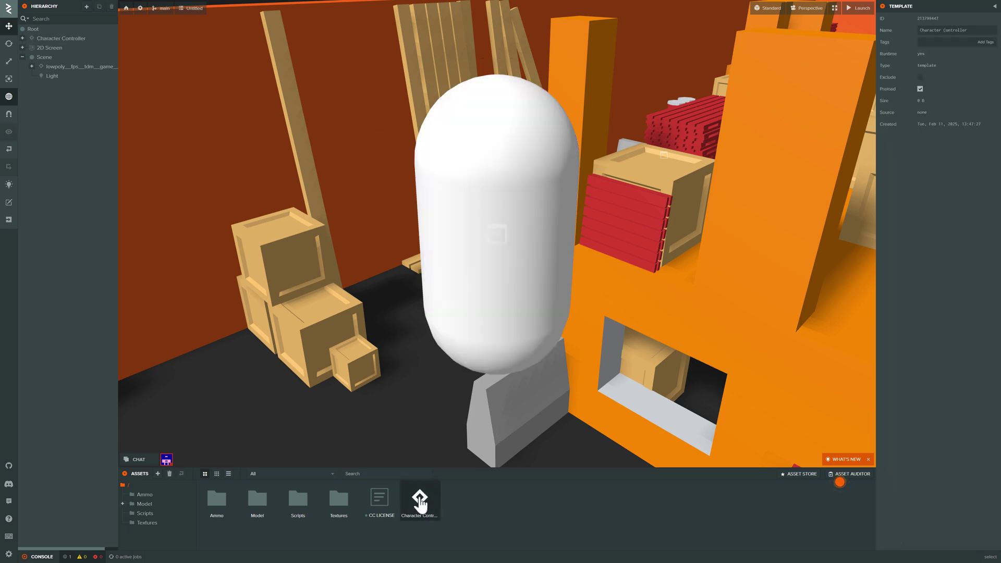
Open character-controller.js from the Scripts folder and scroll into its code
{"action": "double_click", "coordinate": [294, 498]}
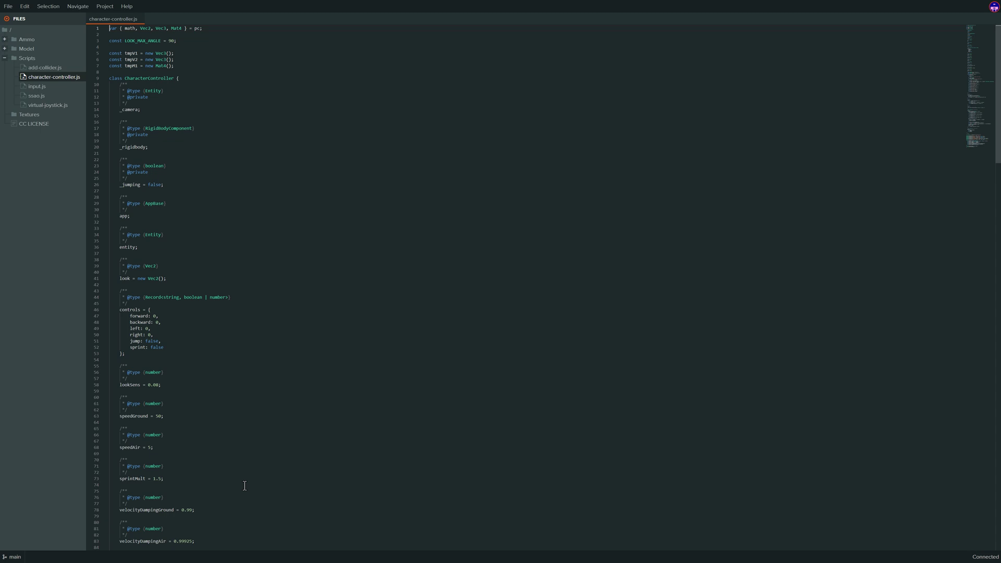
{"action": "scroll", "coordinate": [324, 320], "scroll_direction": "down", "scroll_amount": 10}
{"action": "scroll", "coordinate": [352, 331], "scroll_direction": "down", "scroll_amount": 9}
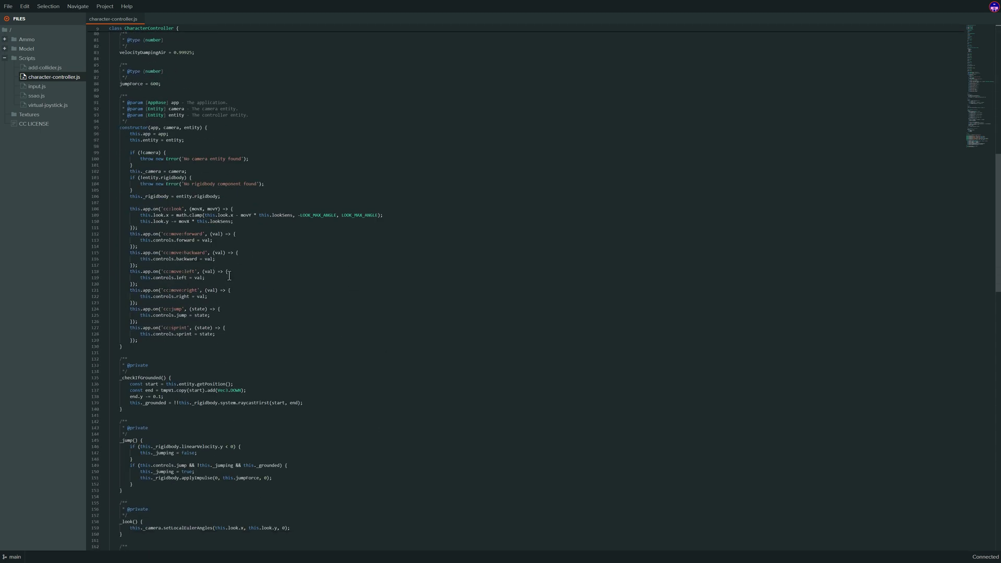
Add a 'this.' line after line 118, then delete it again
{"action": "left_click", "coordinate": [235, 271]}
{"action": "key", "text": "Return"}
{"action": "type", "text": "this."}
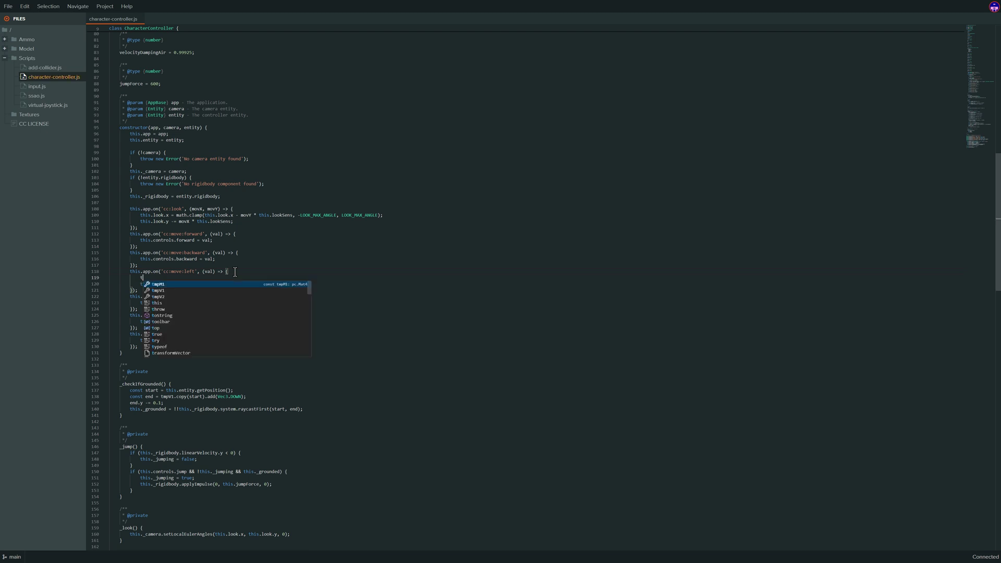
{"action": "key", "text": "BackSpace"}
{"action": "key", "text": "BackSpace"}
{"action": "key", "text": "BackSpace"}
{"action": "key", "text": "BackSpace"}
{"action": "key", "text": "BackSpace"}
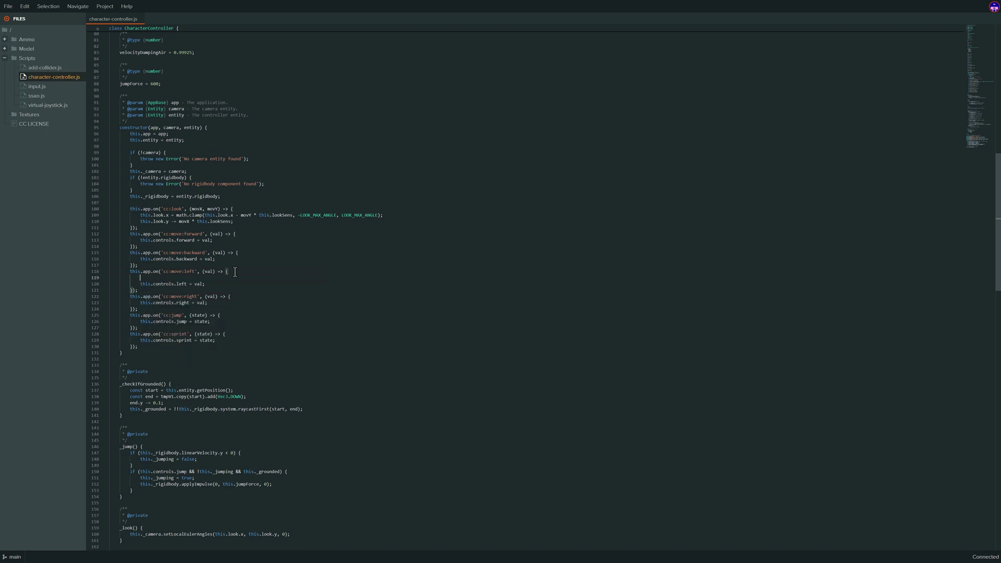
{"action": "key", "text": "BackSpace"}
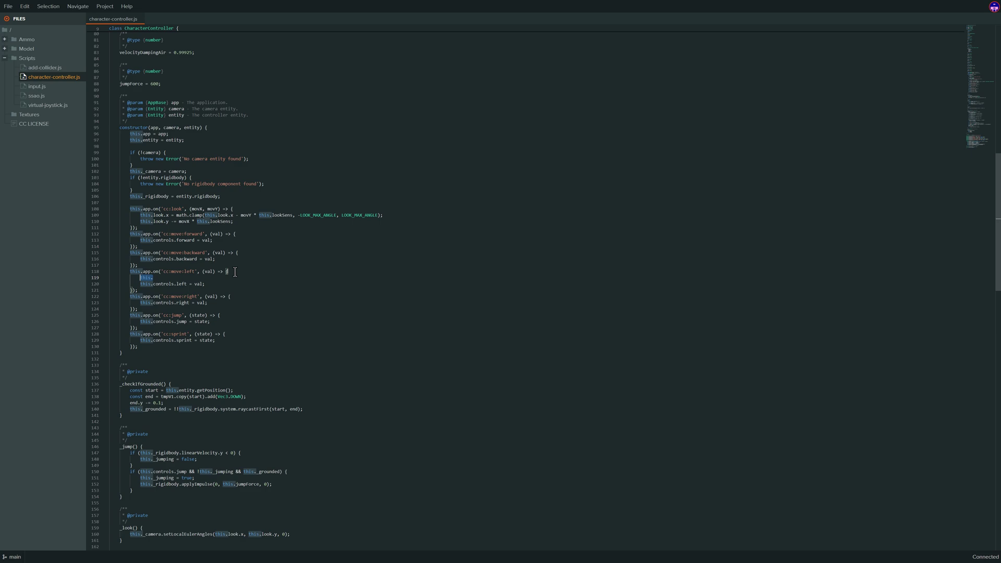
Read through the rest of character-controller.js to the end and look over the Edit menu
{"action": "scroll", "coordinate": [394, 278], "scroll_direction": "up", "scroll_amount": 2}
{"action": "scroll", "coordinate": [394, 277], "scroll_direction": "up", "scroll_amount": 15}
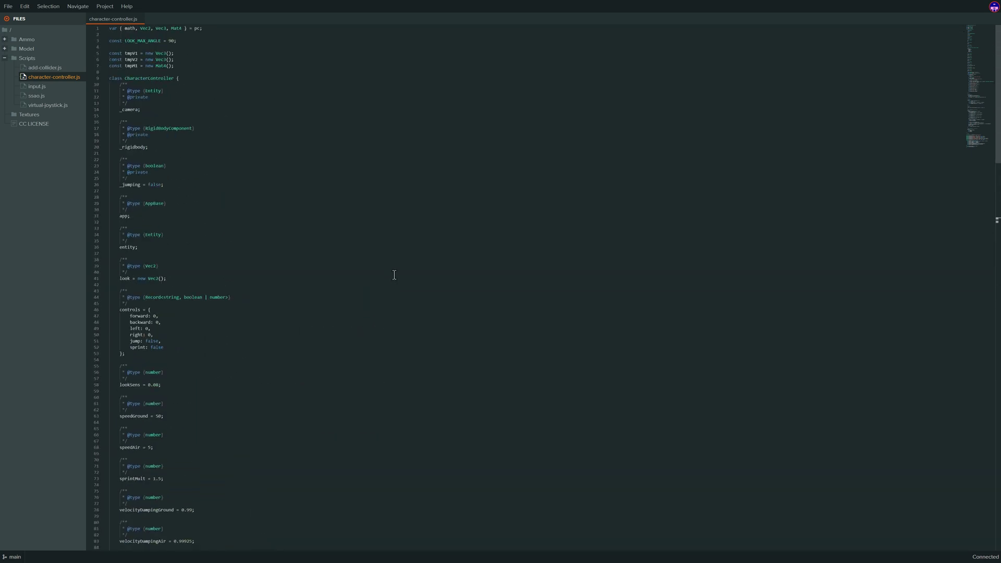
{"action": "scroll", "coordinate": [394, 277], "scroll_direction": "down", "scroll_amount": 12}
{"action": "scroll", "coordinate": [309, 303], "scroll_direction": "down", "scroll_amount": 18}
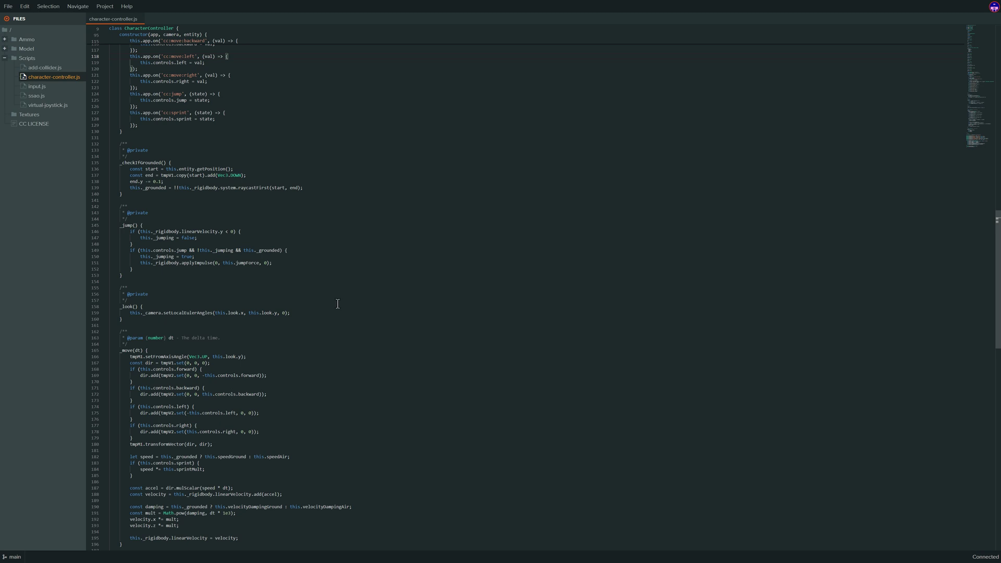
{"action": "scroll", "coordinate": [339, 301], "scroll_direction": "down", "scroll_amount": 14}
{"action": "scroll", "coordinate": [344, 304], "scroll_direction": "down", "scroll_amount": 7}
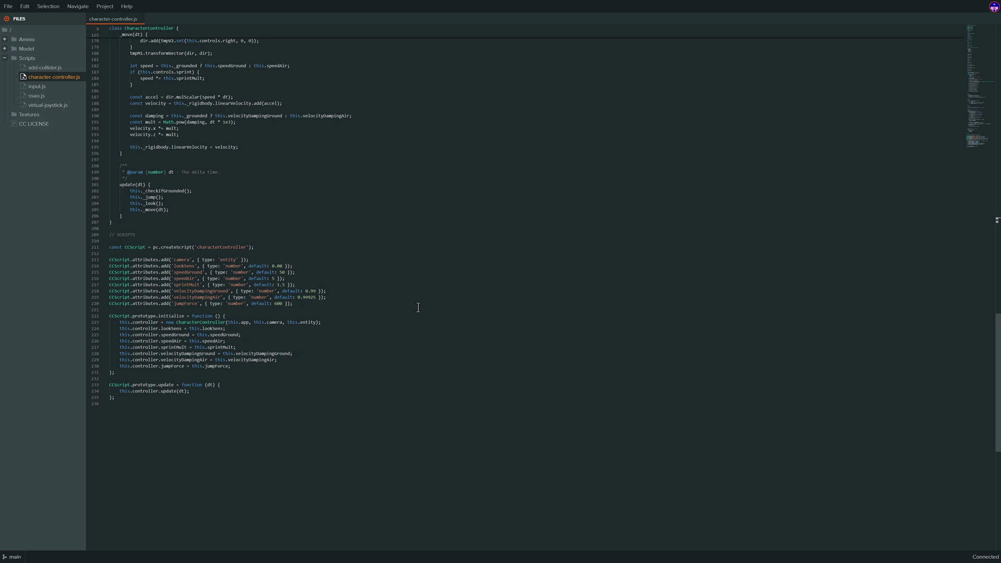
{"action": "left_click", "coordinate": [30, 8]}
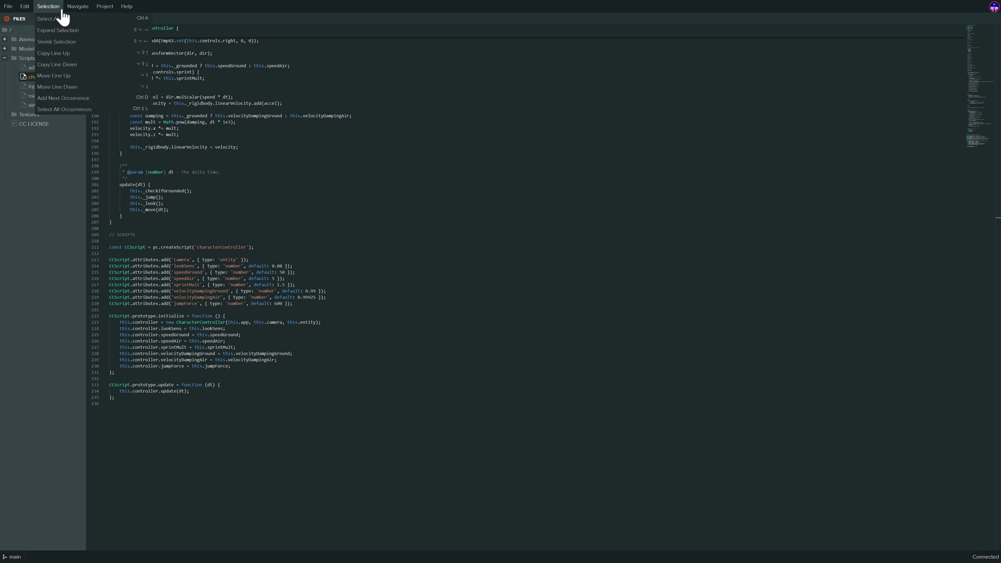
Return to the scene editor and select the Character Controller entity via the capsule and Hierarchy
{"action": "mouse_move", "coordinate": [133, 15]}
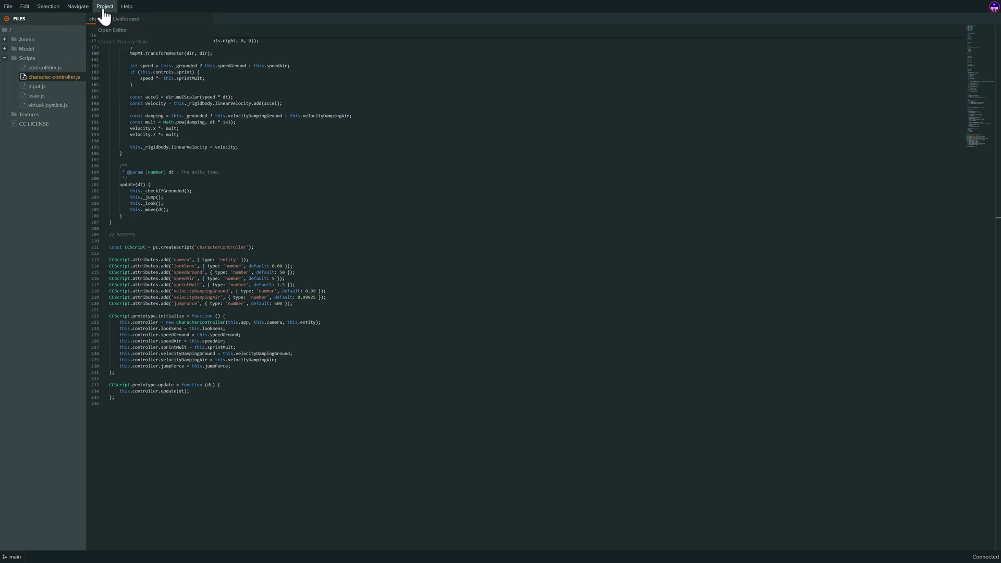
{"action": "mouse_move", "coordinate": [8, 10]}
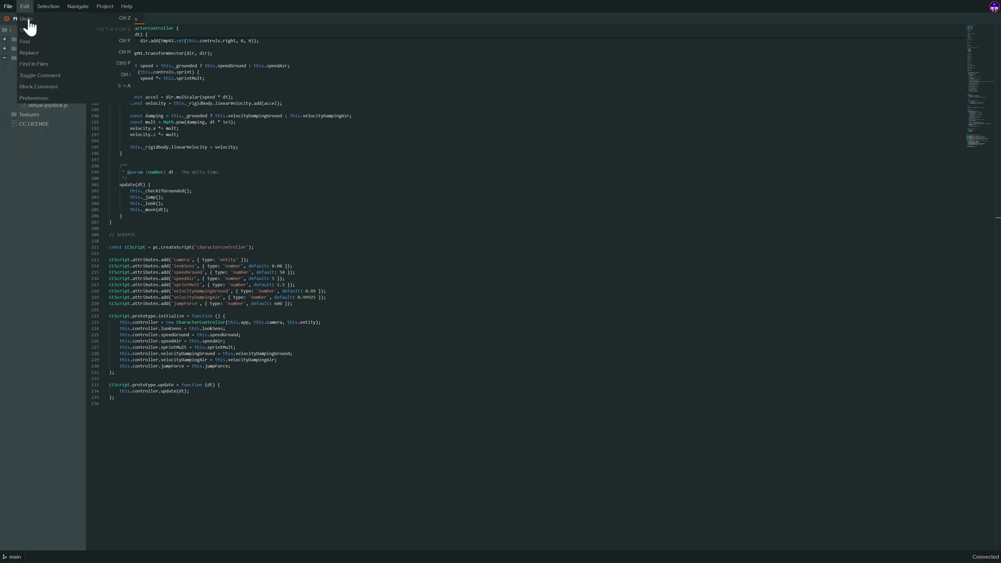
{"action": "key", "text": "ctrl+Tab"}
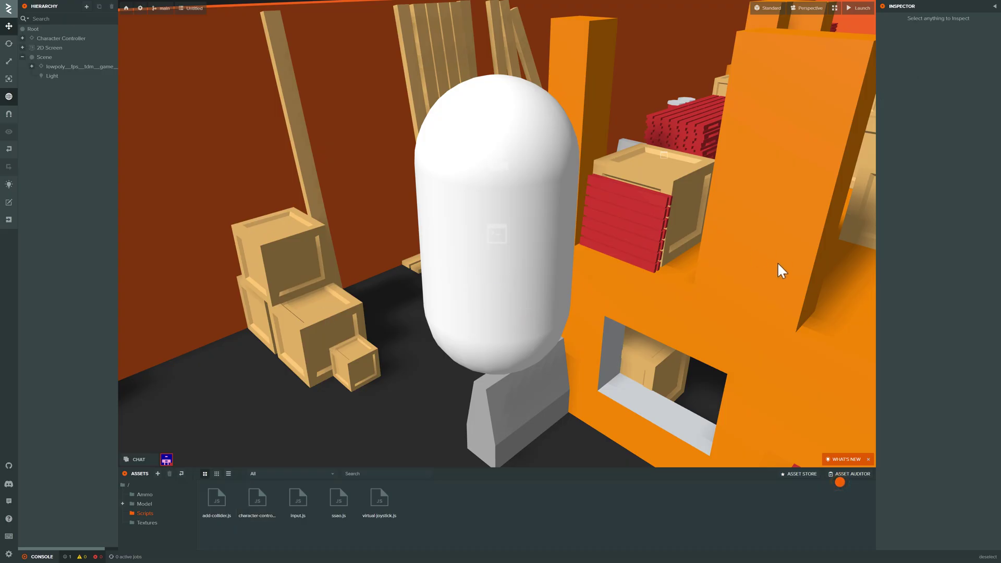
{"action": "left_click", "coordinate": [495, 183]}
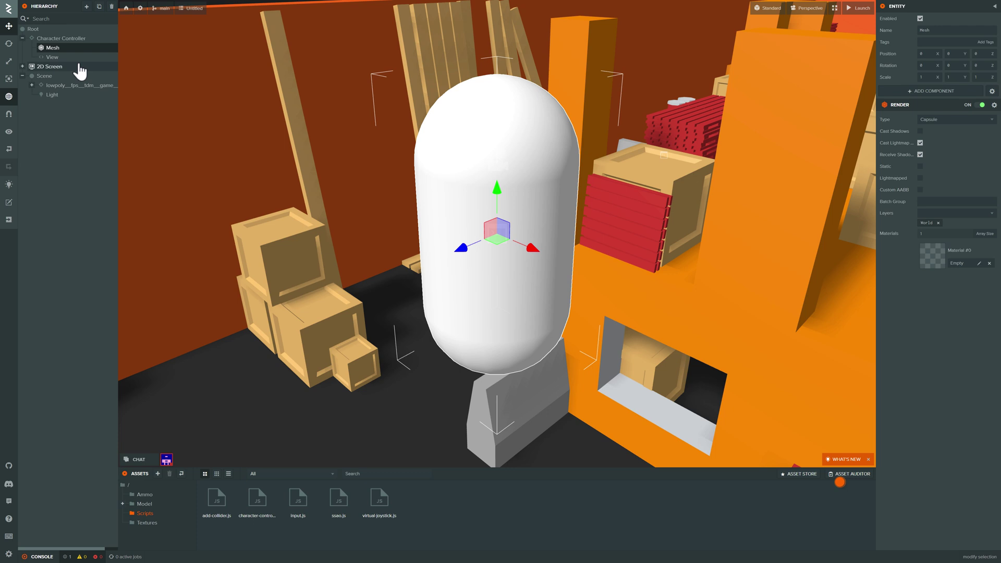
{"action": "left_click", "coordinate": [57, 39]}
Show the ADD COMPONENT list of component types for the Character Controller
{"action": "left_click", "coordinate": [943, 392]}
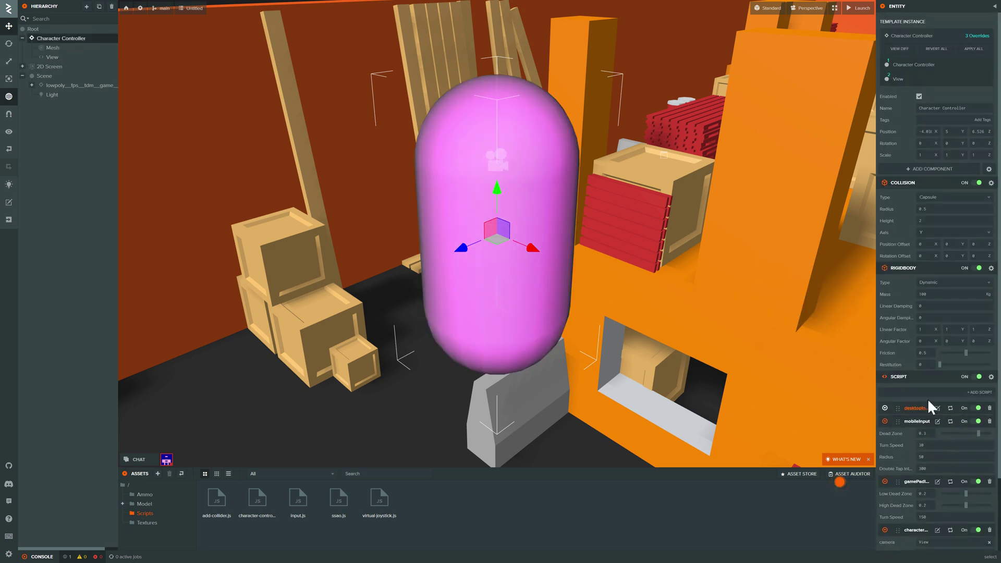
{"action": "left_click", "coordinate": [920, 169]}
{"action": "mouse_move", "coordinate": [923, 176]}
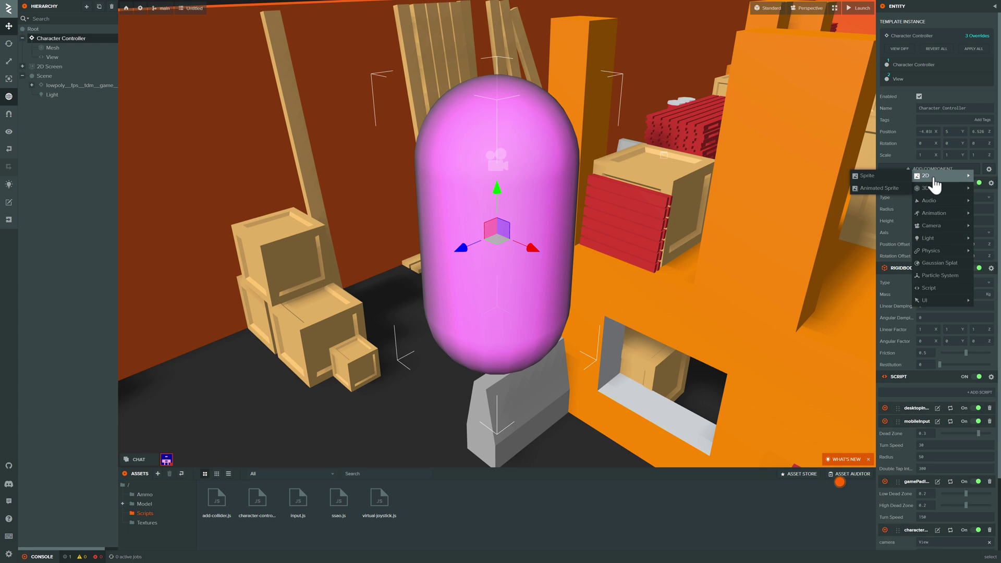
{"action": "mouse_move", "coordinate": [943, 191]}
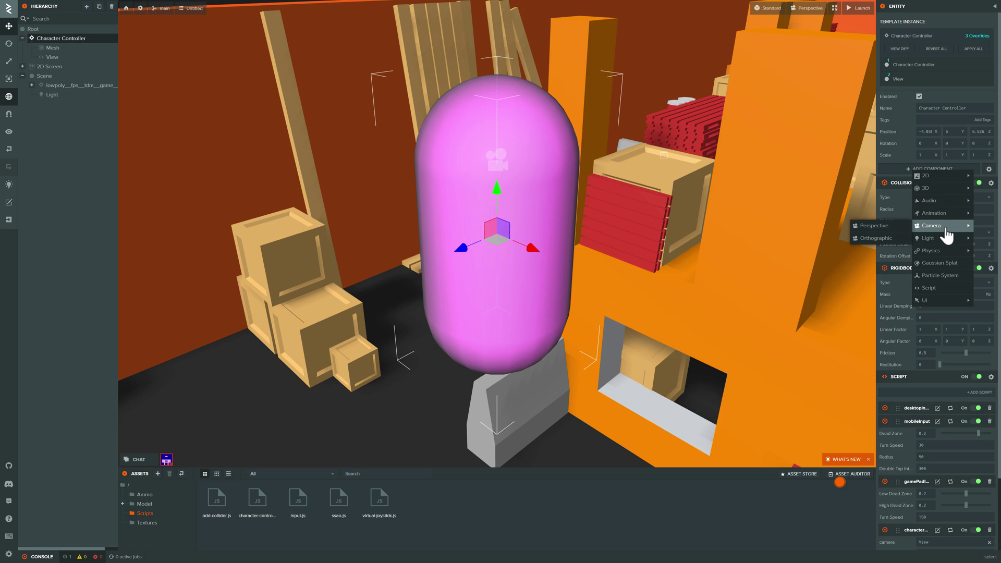
{"action": "mouse_move", "coordinate": [938, 255]}
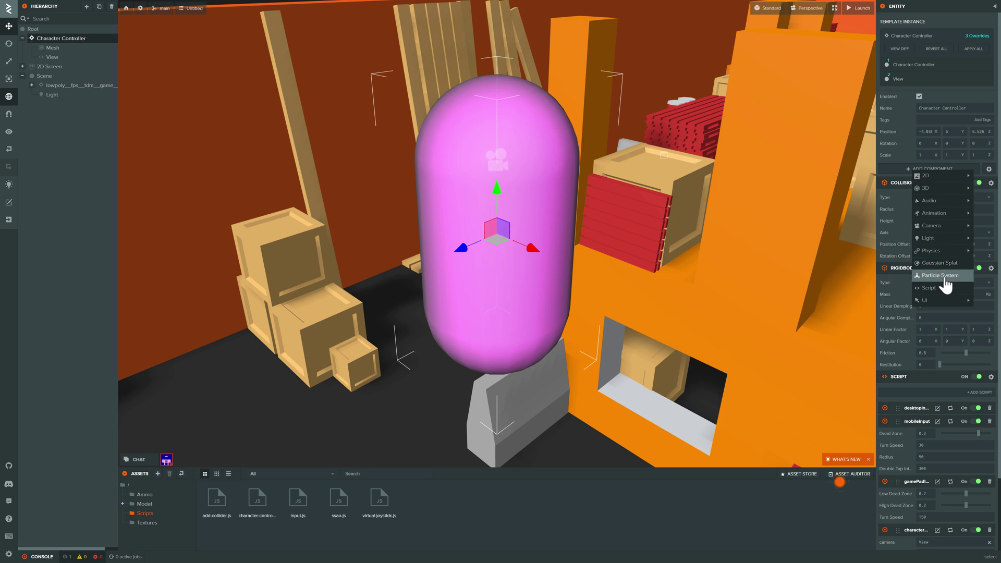
{"action": "mouse_move", "coordinate": [938, 301]}
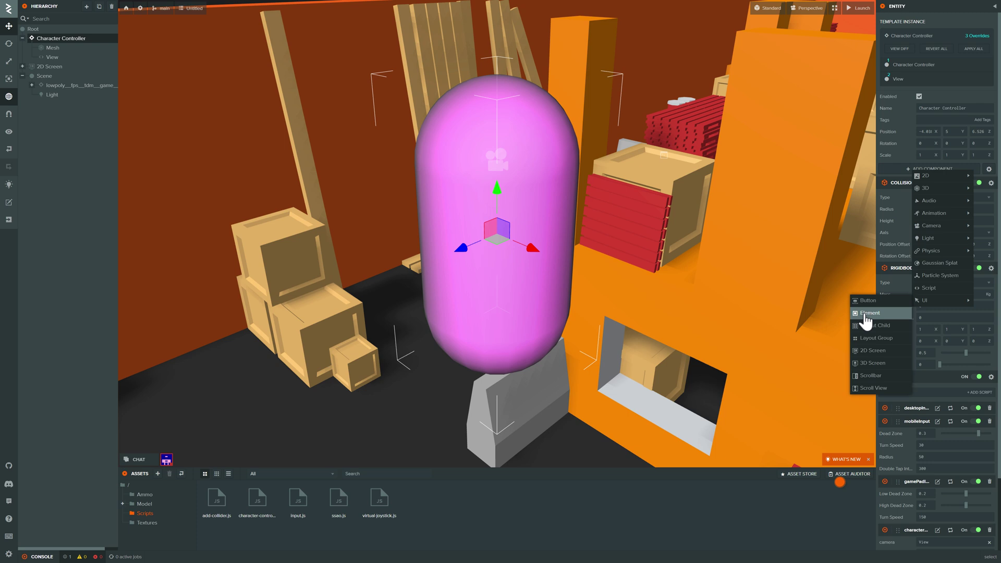
{"action": "left_click", "coordinate": [595, 261]}
{"action": "left_click_drag", "start_coordinate": [508, 251], "coordinate": [698, 335]}
{"action": "scroll", "coordinate": [625, 235], "scroll_direction": "down", "scroll_amount": 3}
{"action": "scroll", "coordinate": [626, 229], "scroll_direction": "down", "scroll_amount": 5}
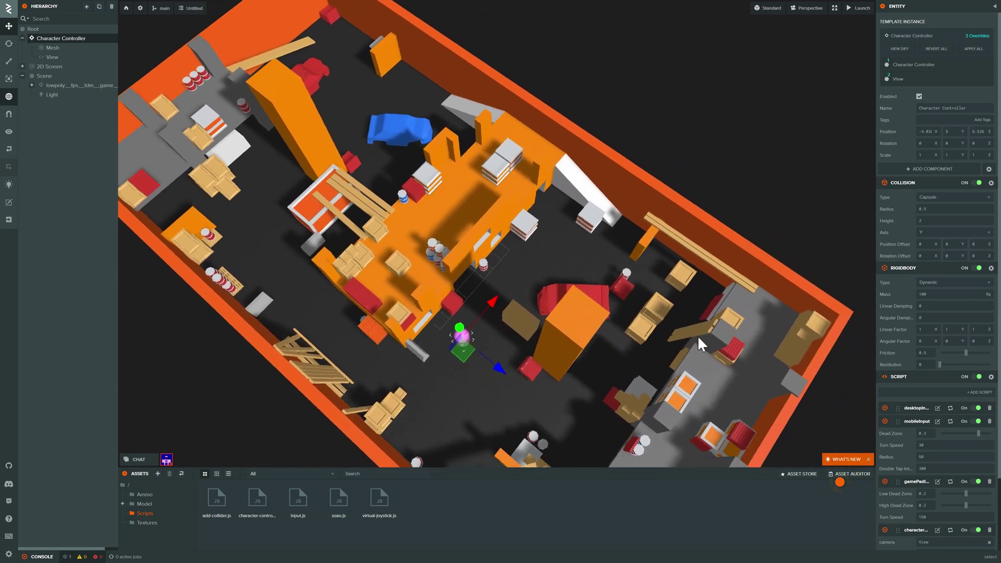
{"action": "scroll", "coordinate": [698, 335], "scroll_direction": "up", "scroll_amount": 5}
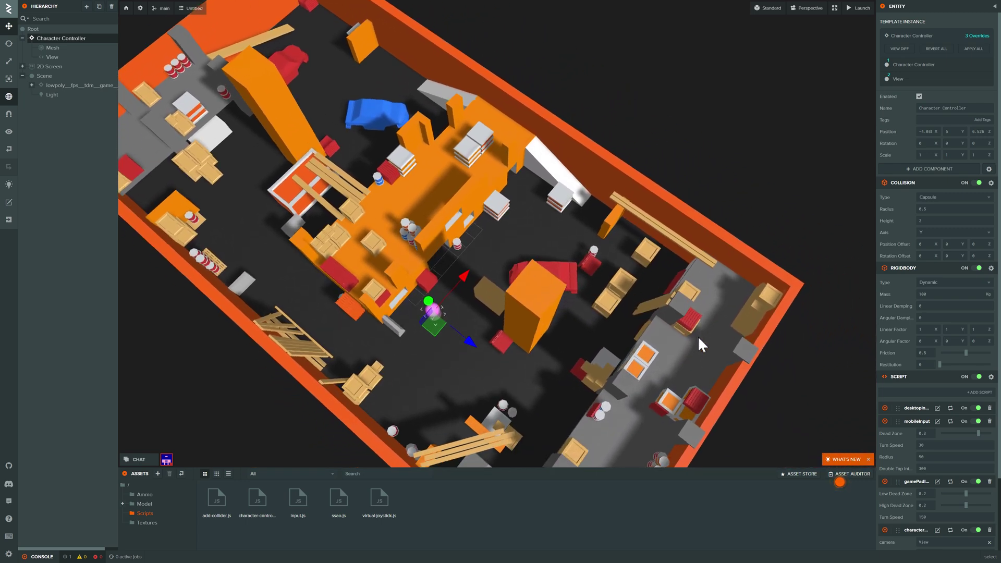
{"action": "scroll", "coordinate": [697, 336], "scroll_direction": "down", "scroll_amount": 5}
{"action": "scroll", "coordinate": [697, 335], "scroll_direction": "up", "scroll_amount": 5}
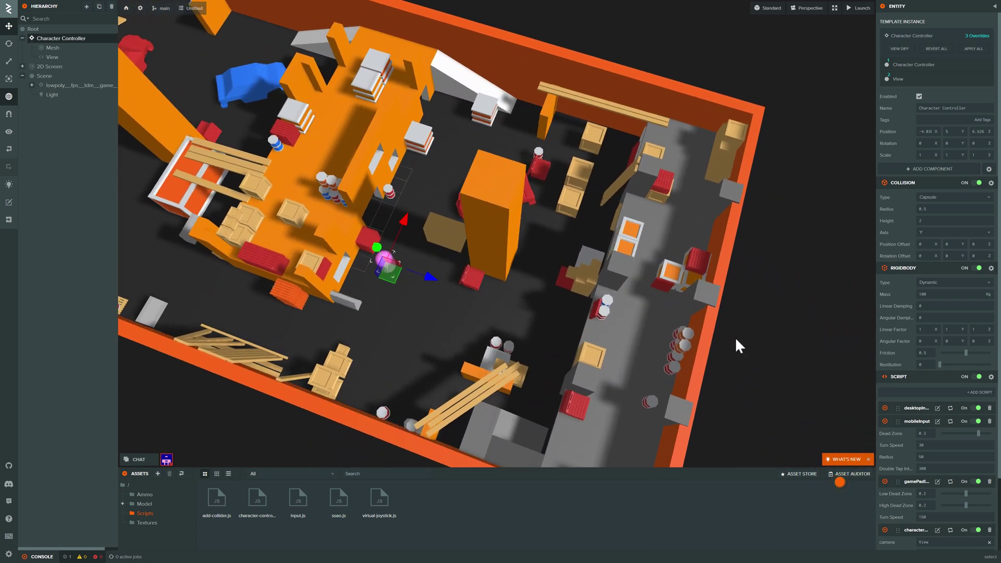
{"action": "left_click_drag", "start_coordinate": [735, 337], "coordinate": [636, 283]}
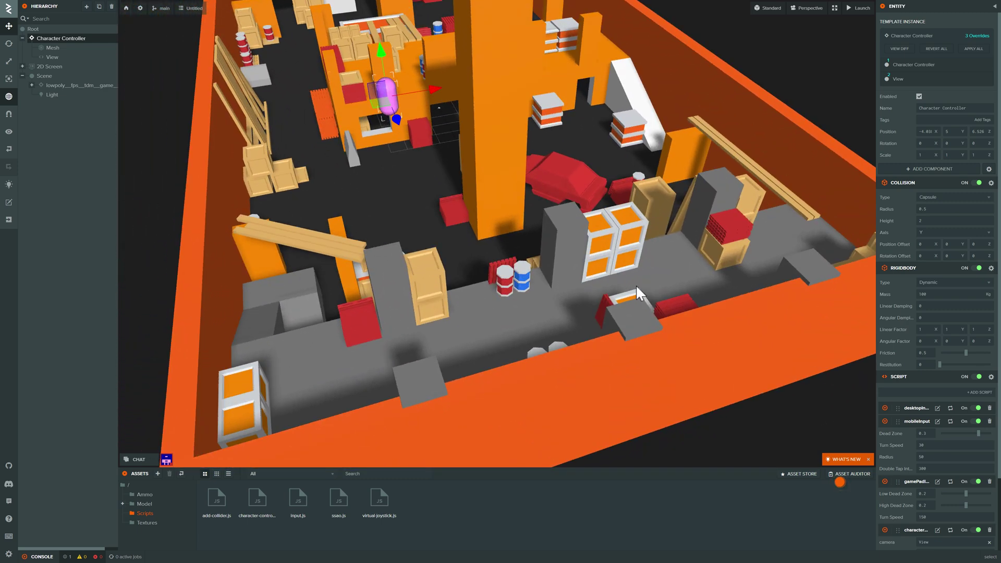
{"action": "scroll", "coordinate": [636, 283], "scroll_direction": "down", "scroll_amount": 5}
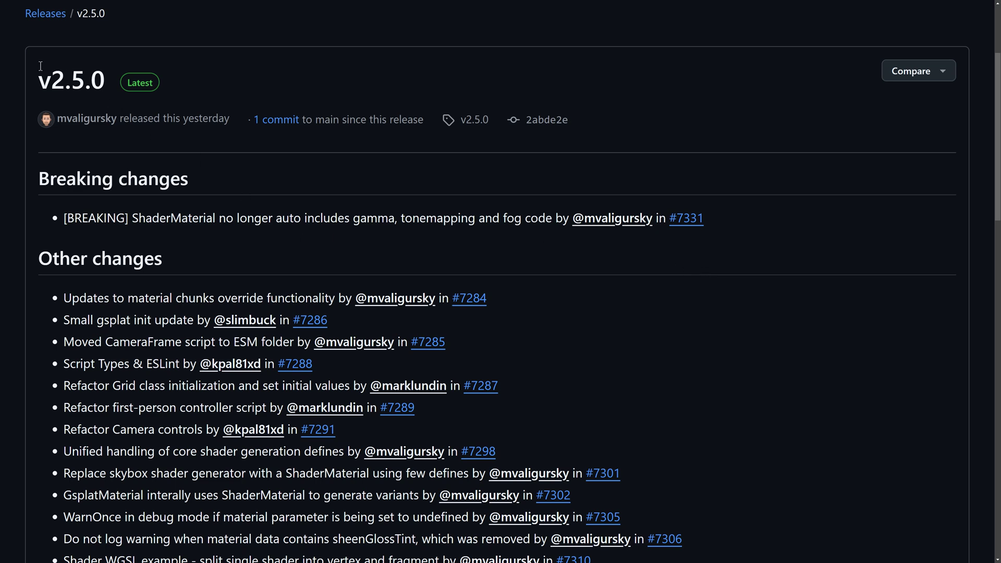
Read the v2.5.0 release notes, briefly highlighting and then deselecting the other-changes list
{"action": "scroll", "coordinate": [164, 191], "scroll_direction": "down", "scroll_amount": 3}
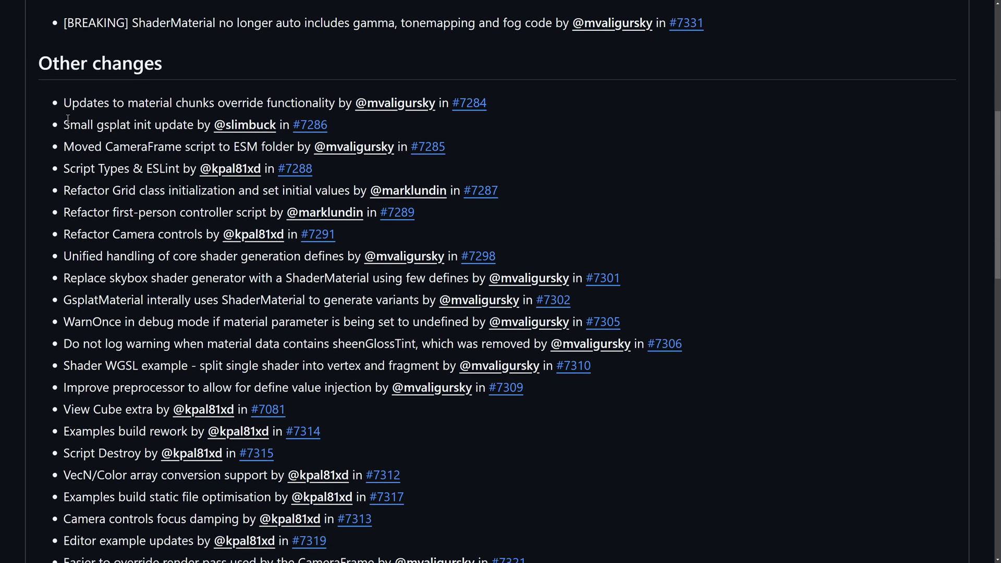
{"action": "left_click_drag", "start_coordinate": [63, 103], "coordinate": [734, 381]}
{"action": "scroll", "coordinate": [370, 245], "scroll_direction": "down", "scroll_amount": 3}
{"action": "scroll", "coordinate": [368, 238], "scroll_direction": "down", "scroll_amount": 4}
{"action": "left_click", "coordinate": [733, 377]}
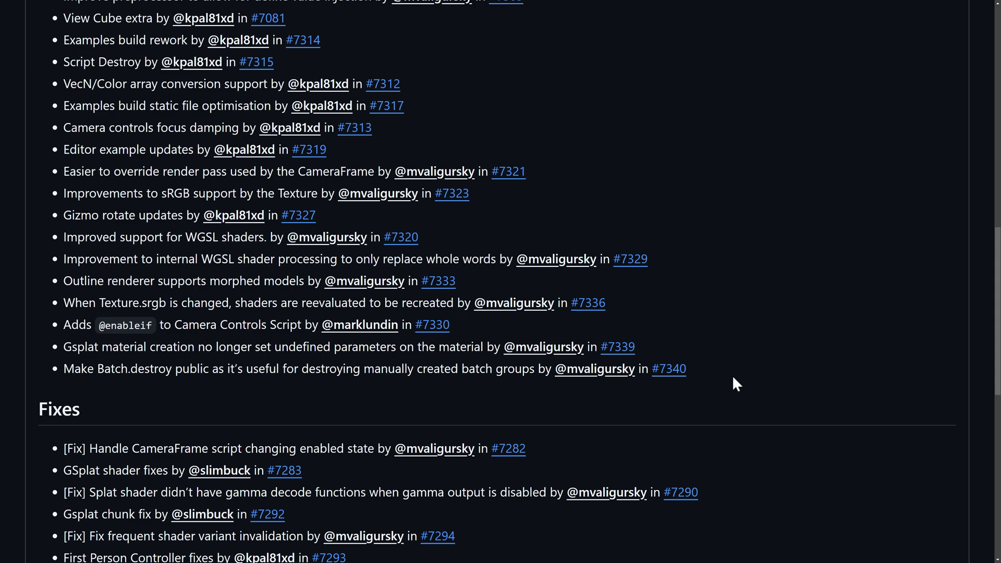
{"action": "scroll", "coordinate": [733, 374], "scroll_direction": "up", "scroll_amount": 10}
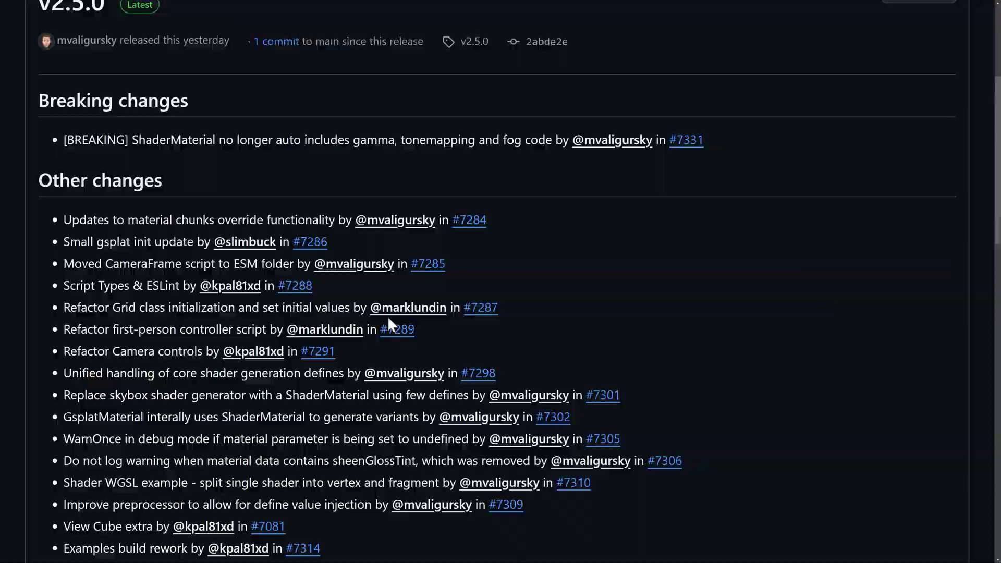
Go back to the engine repository and follow the README's Examples link
{"action": "key", "text": "alt+Left"}
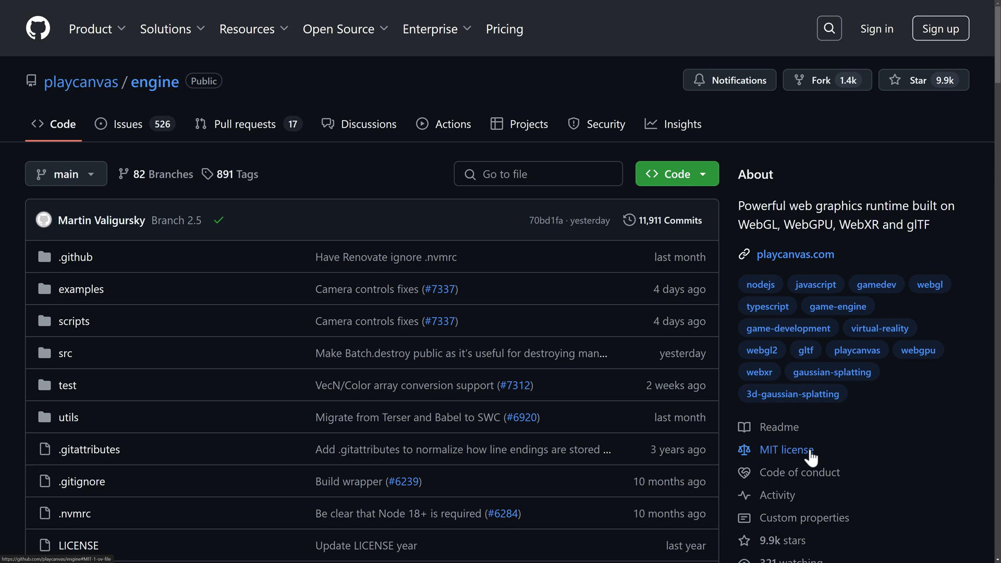
{"action": "scroll", "coordinate": [834, 452], "scroll_direction": "down", "scroll_amount": 7}
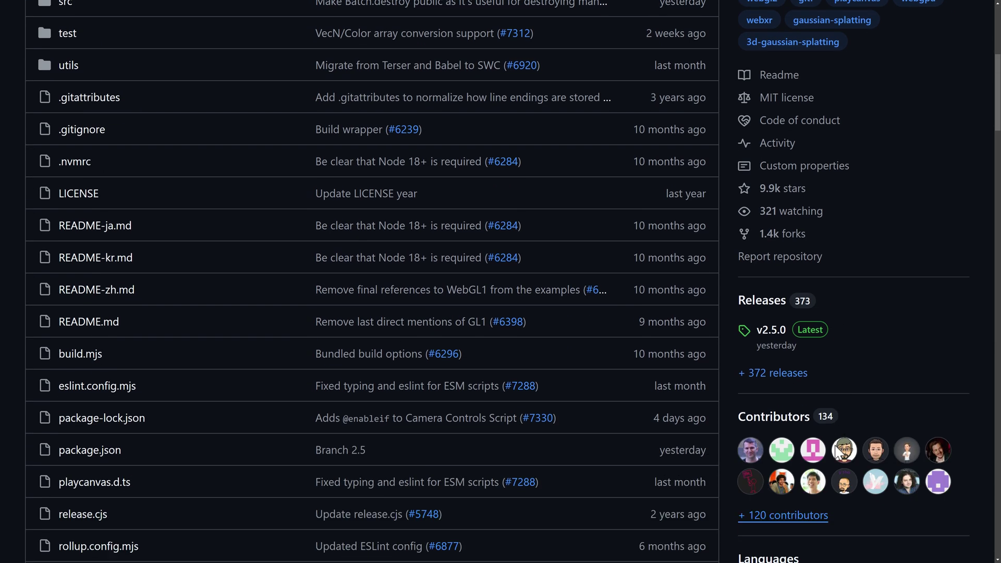
{"action": "scroll", "coordinate": [833, 449], "scroll_direction": "down", "scroll_amount": 10}
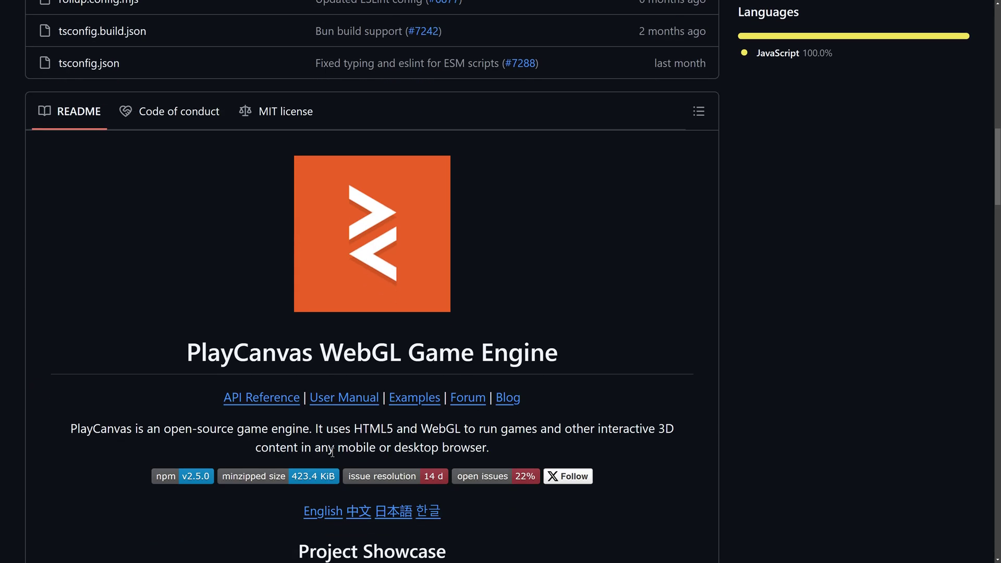
{"action": "scroll", "coordinate": [455, 348], "scroll_direction": "down", "scroll_amount": 3}
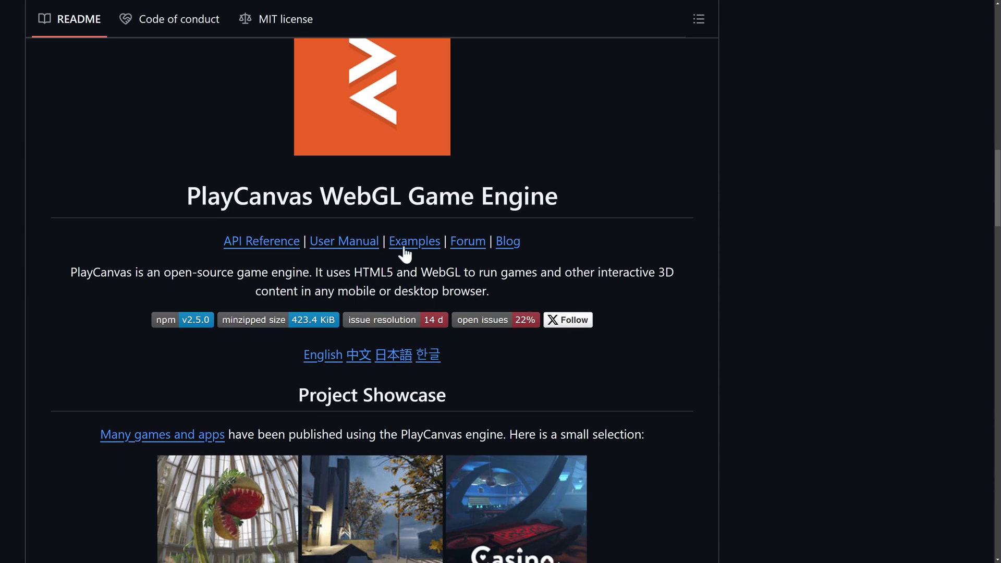
{"action": "left_click", "coordinate": [403, 248]}
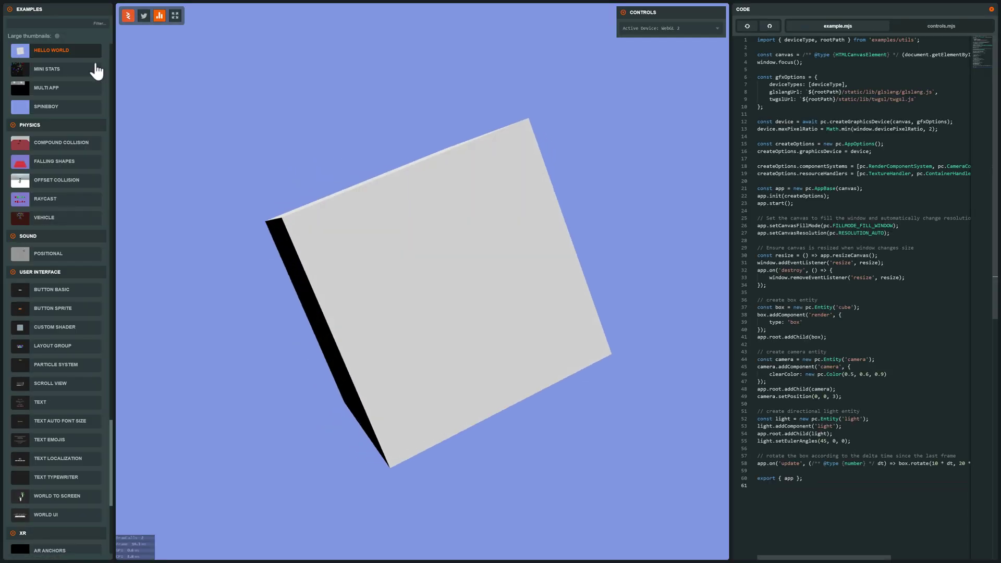
Scroll the examples list and load Button Basic, Button Sprite and Custom Shader
{"action": "scroll", "coordinate": [98, 250], "scroll_direction": "down", "scroll_amount": 5}
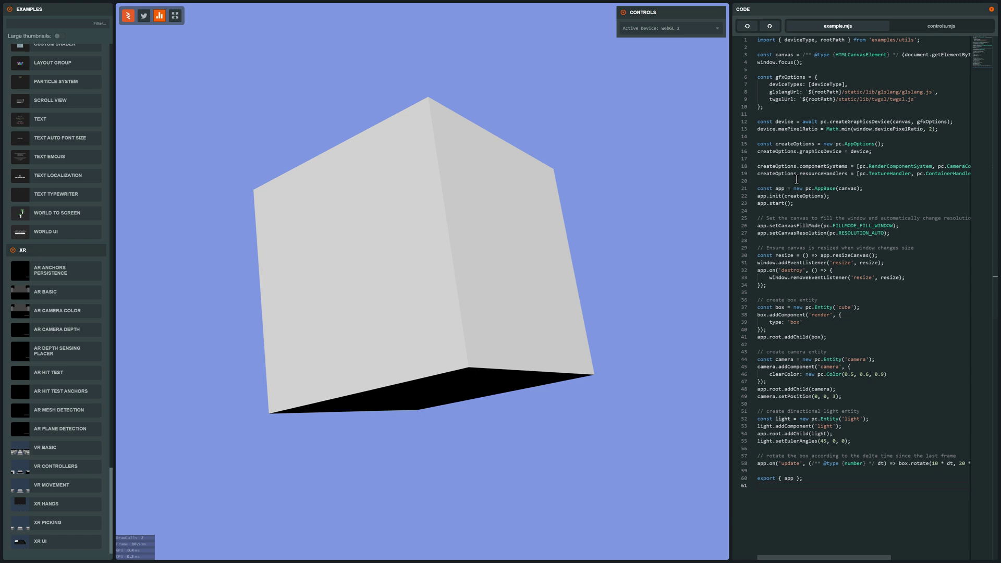
{"action": "scroll", "coordinate": [796, 179], "scroll_direction": "down", "scroll_amount": 5}
{"action": "scroll", "coordinate": [797, 179], "scroll_direction": "up", "scroll_amount": 5}
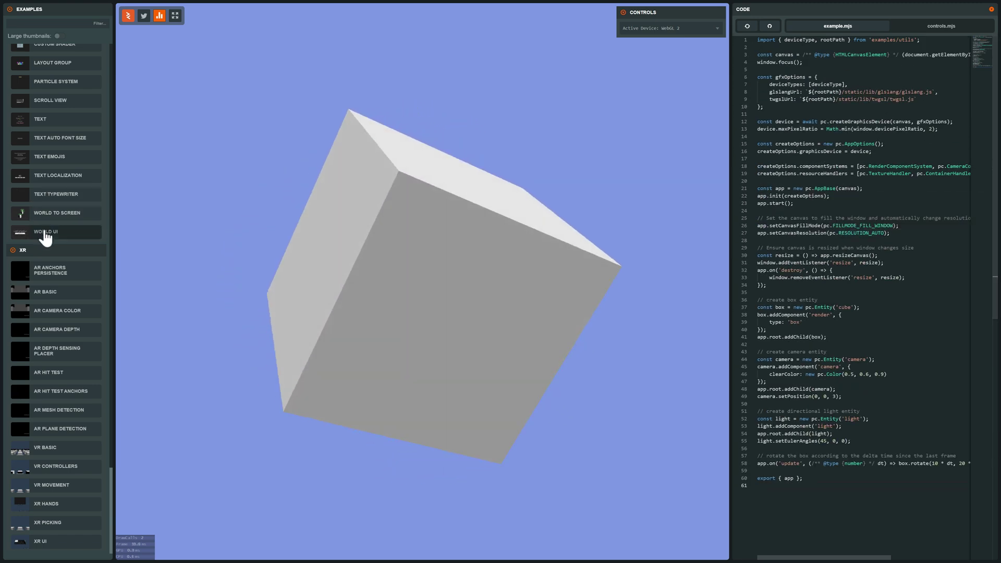
{"action": "scroll", "coordinate": [46, 234], "scroll_direction": "up", "scroll_amount": 7}
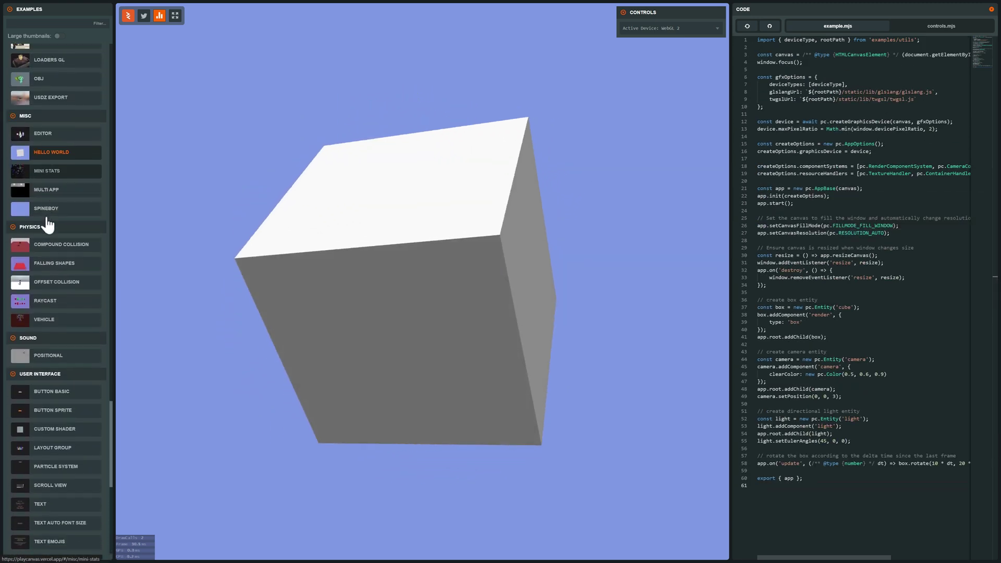
{"action": "scroll", "coordinate": [47, 225], "scroll_direction": "down", "scroll_amount": 1}
{"action": "left_click", "coordinate": [65, 320]}
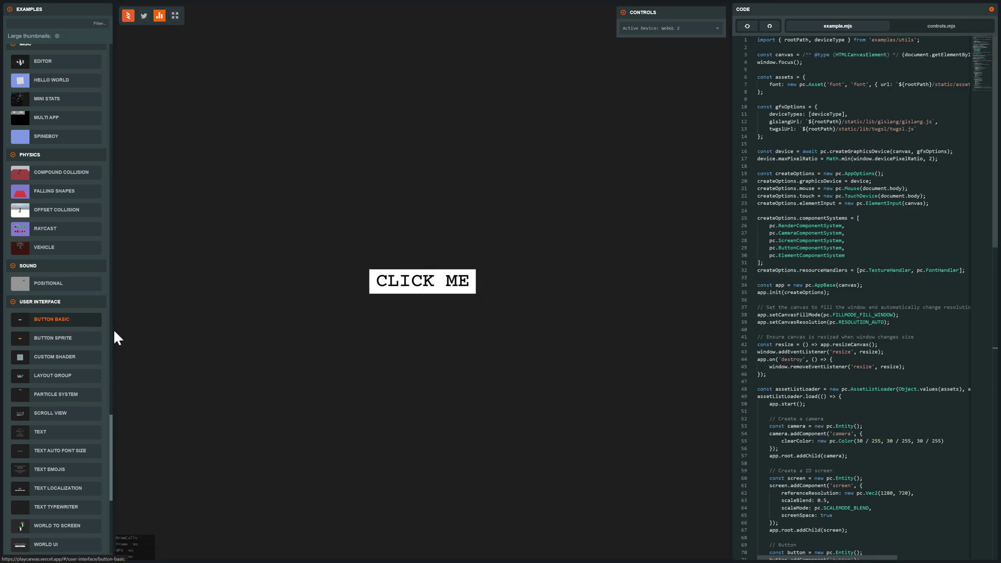
{"action": "left_click", "coordinate": [65, 339]}
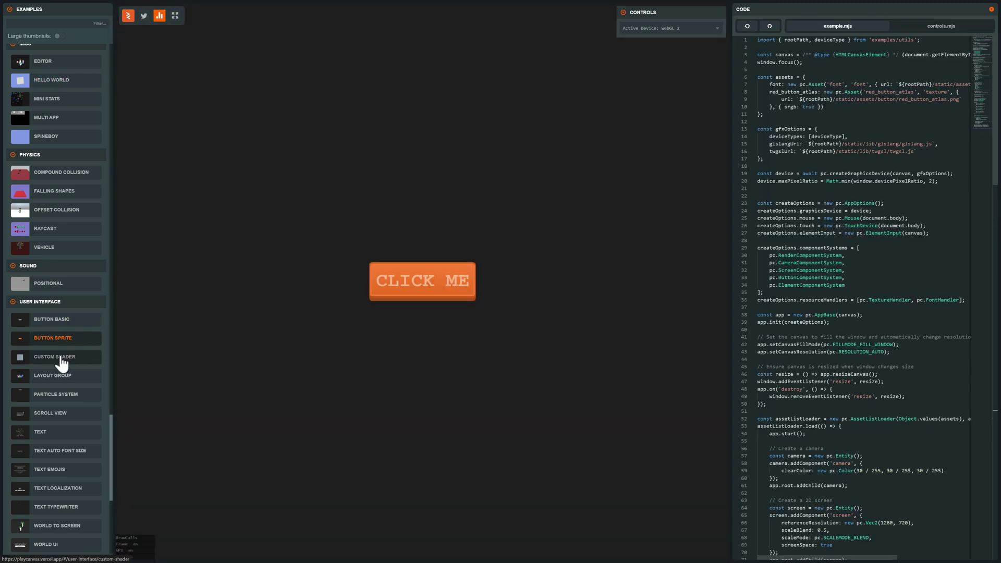
{"action": "left_click", "coordinate": [61, 357]}
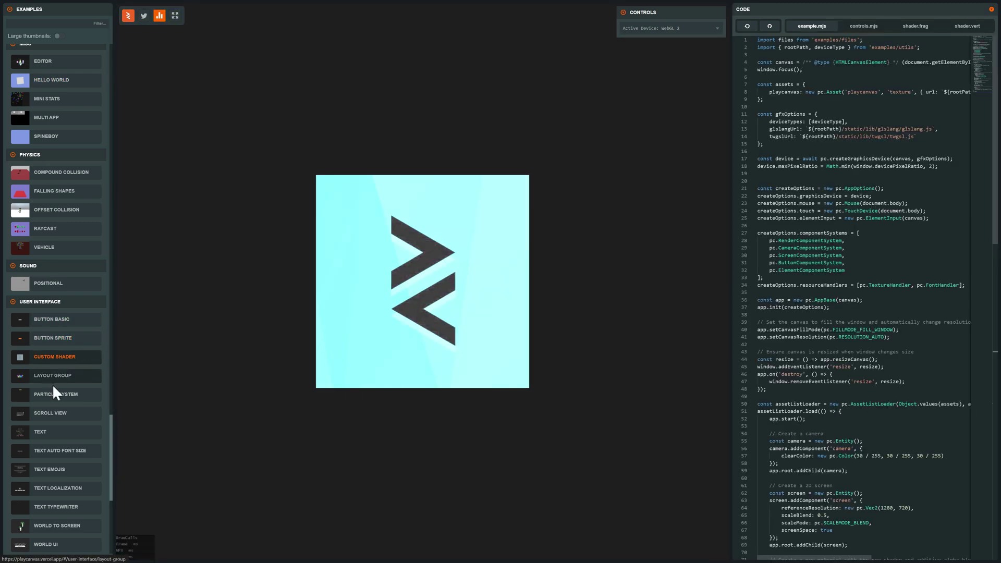
Load Particle System, Text Emojis, World To Screen and finally World UI
{"action": "left_click", "coordinate": [54, 394]}
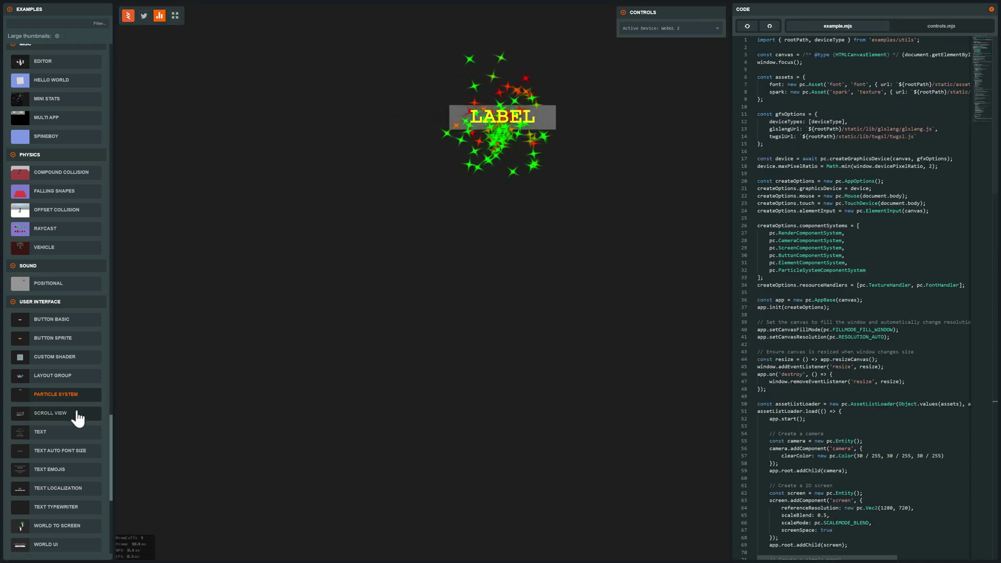
{"action": "left_click", "coordinate": [49, 471]}
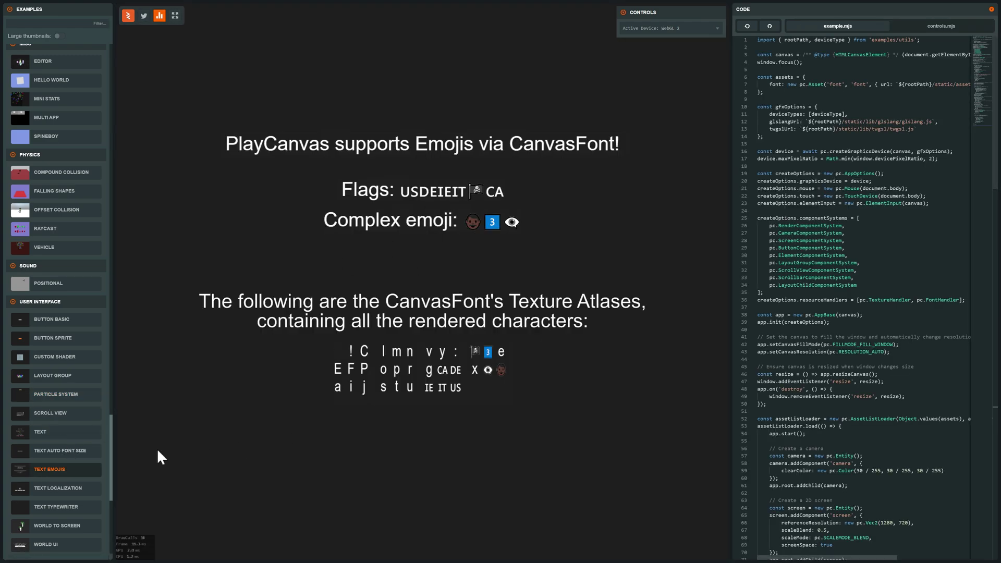
{"action": "left_click", "coordinate": [52, 525]}
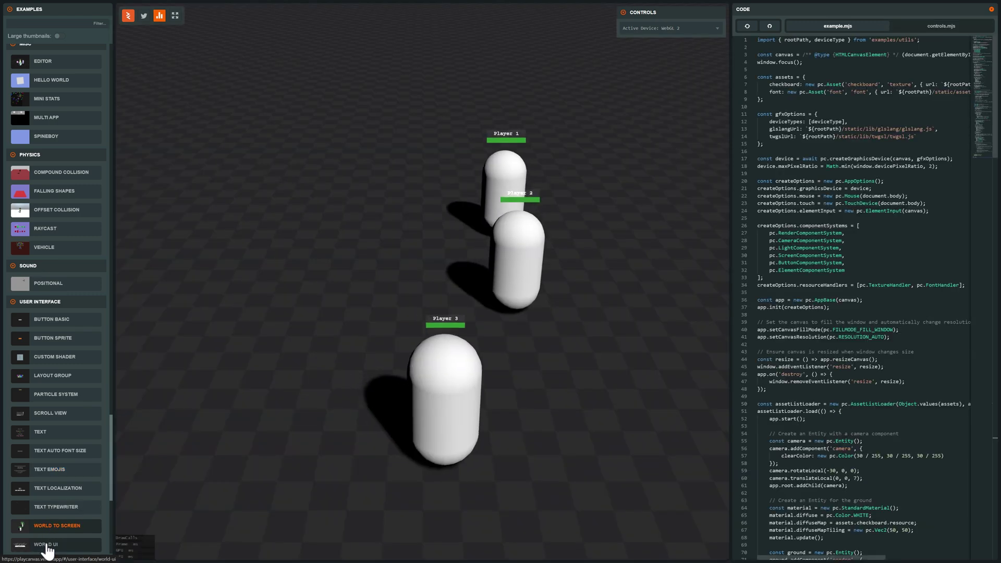
{"action": "left_click", "coordinate": [46, 544]}
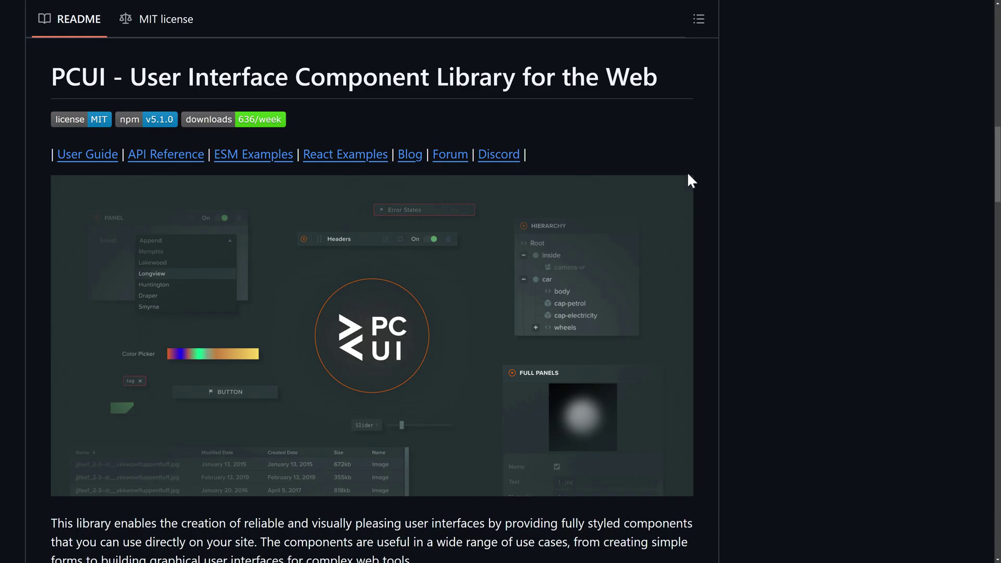
Highlight the PCUI README heading text, then clear the selection
{"action": "left_click_drag", "start_coordinate": [52, 77], "coordinate": [652, 78]}
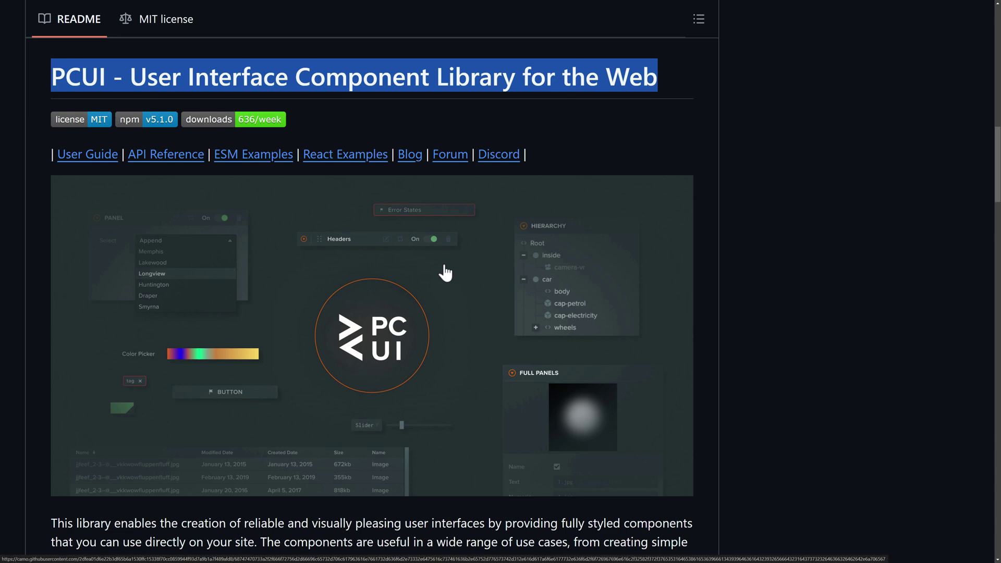
{"action": "left_click", "coordinate": [756, 214]}
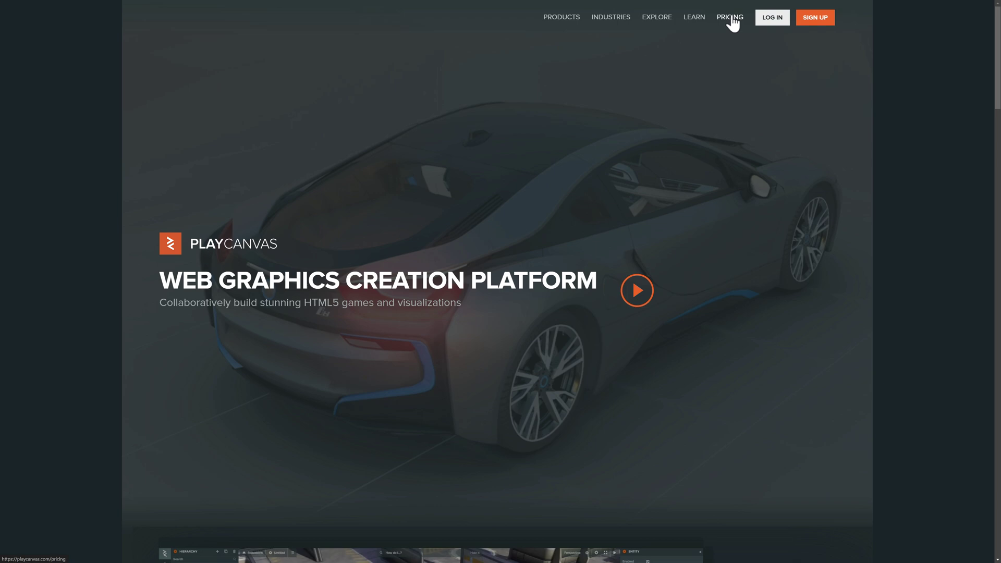
Go to the Pricing page and highlight the Free plan's first features and Personal's $15/month price
{"action": "left_click", "coordinate": [731, 20]}
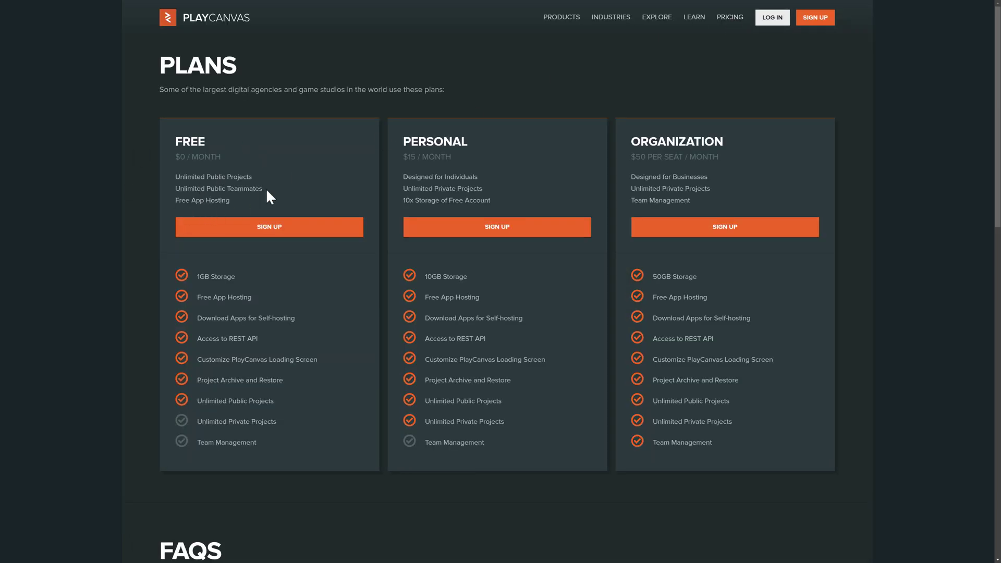
{"action": "left_click_drag", "start_coordinate": [266, 188], "coordinate": [173, 178]}
{"action": "left_click", "coordinate": [443, 151]}
{"action": "left_click_drag", "start_coordinate": [404, 157], "coordinate": [466, 159]}
{"action": "left_click", "coordinate": [467, 158]}
Highlight the storage limits: 1GB on the Free plan versus 50GB on Organization
{"action": "left_click_drag", "start_coordinate": [256, 276], "coordinate": [196, 276]}
{"action": "left_click", "coordinate": [375, 323]}
{"action": "left_click_drag", "start_coordinate": [708, 279], "coordinate": [648, 277]}
{"action": "left_click", "coordinate": [730, 321]}
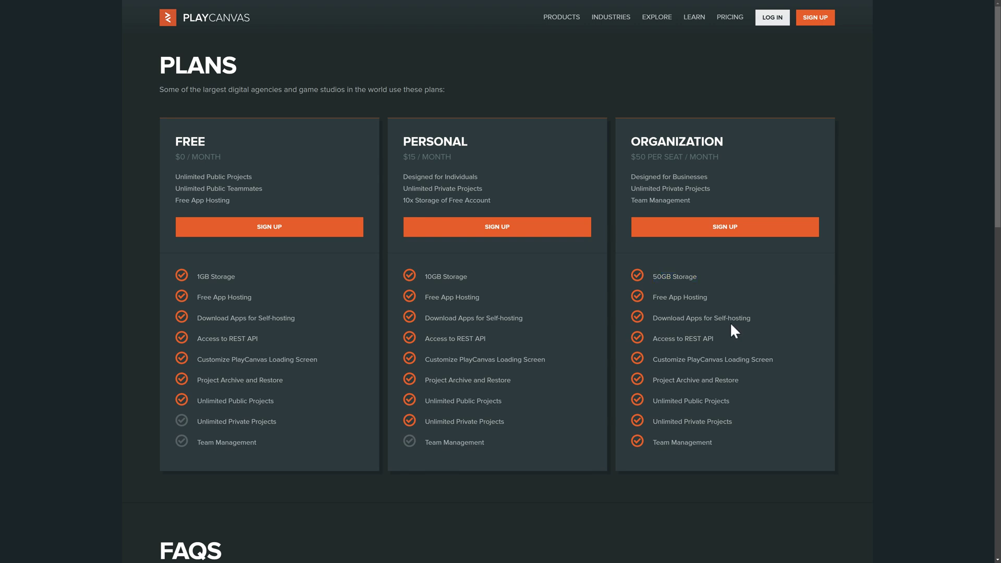